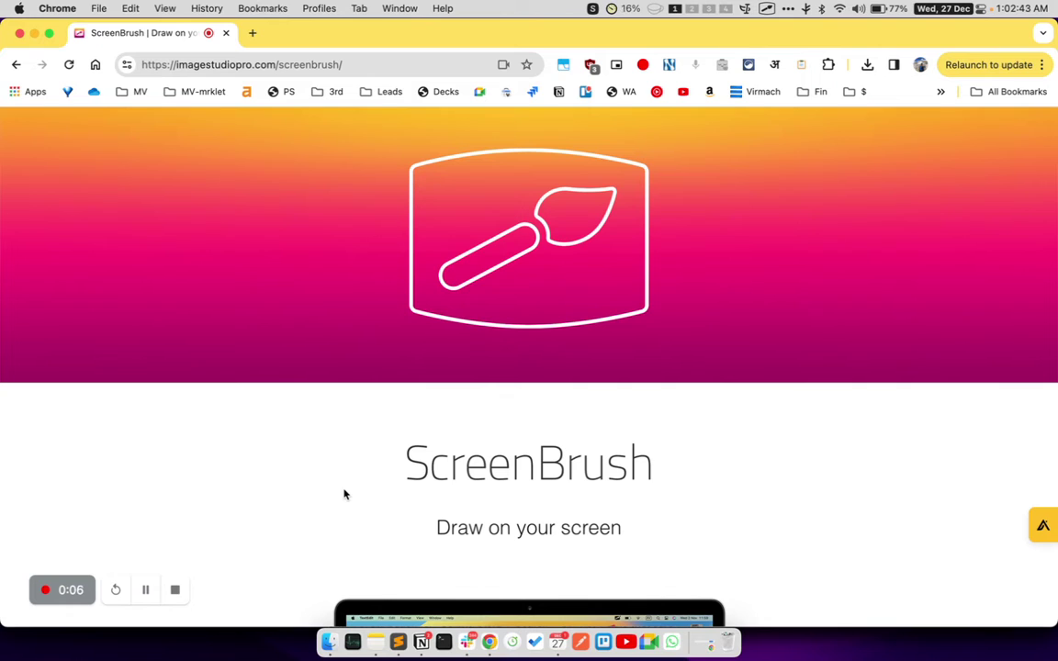
# Step: Highlight the ScreenBrush heading, then scroll through the ScreenBrush website
pyautogui.doubleClick(468, 461)
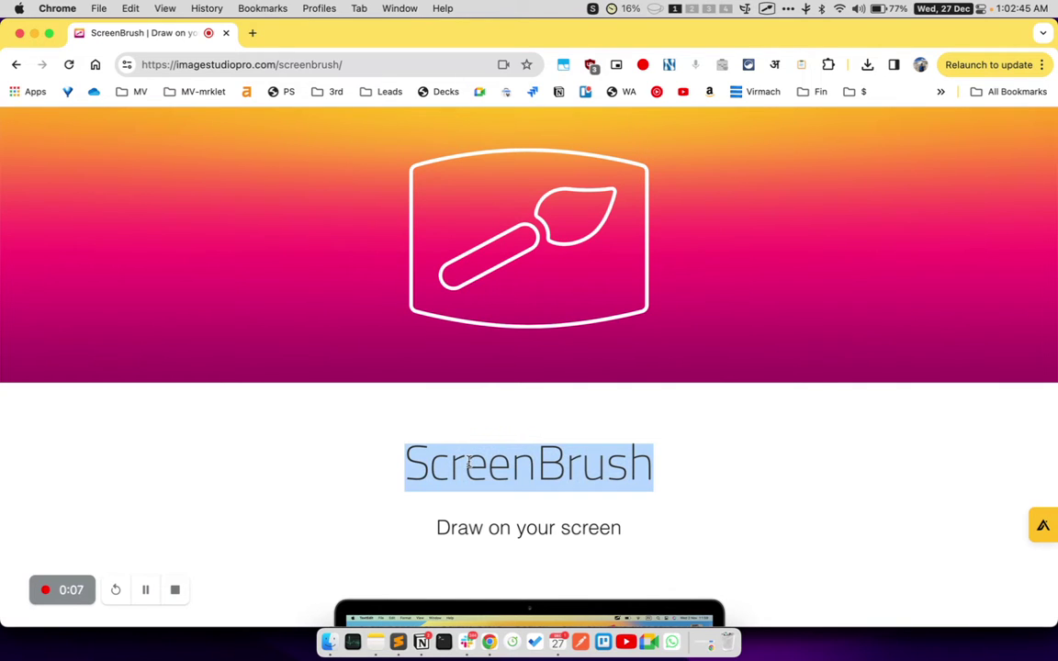
pyautogui.click(503, 464)
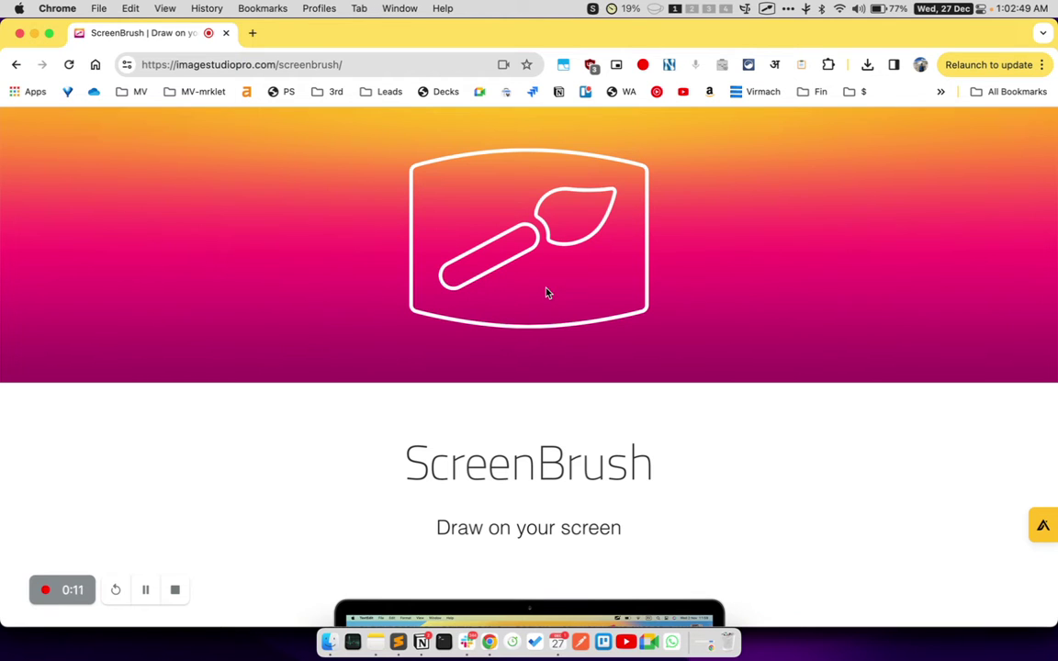
pyautogui.scroll(-1, 545, 293)
pyautogui.scroll(-1, 546, 292)
pyautogui.scroll(-2, 546, 293)
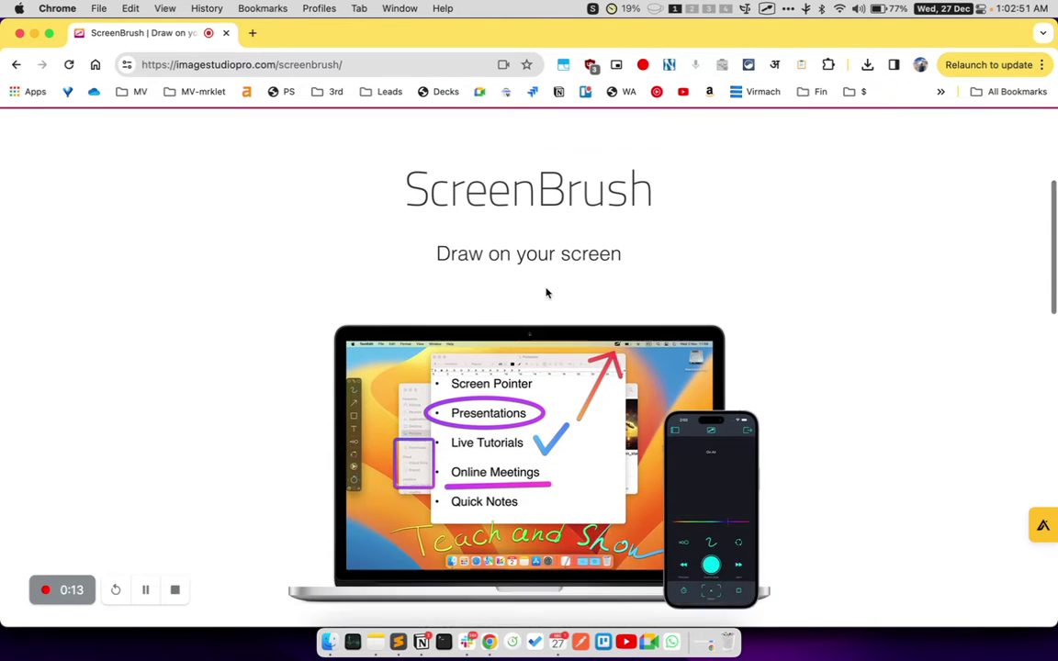
pyautogui.scroll(-1, 545, 293)
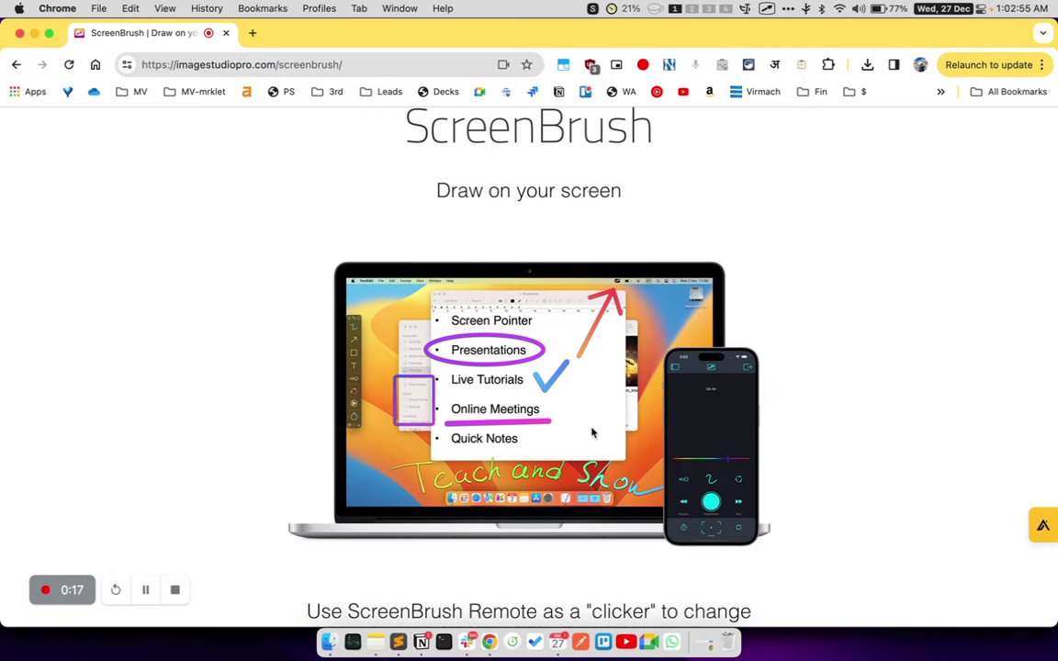
pyautogui.scroll(5, 629, 443)
pyautogui.scroll(-4, 637, 454)
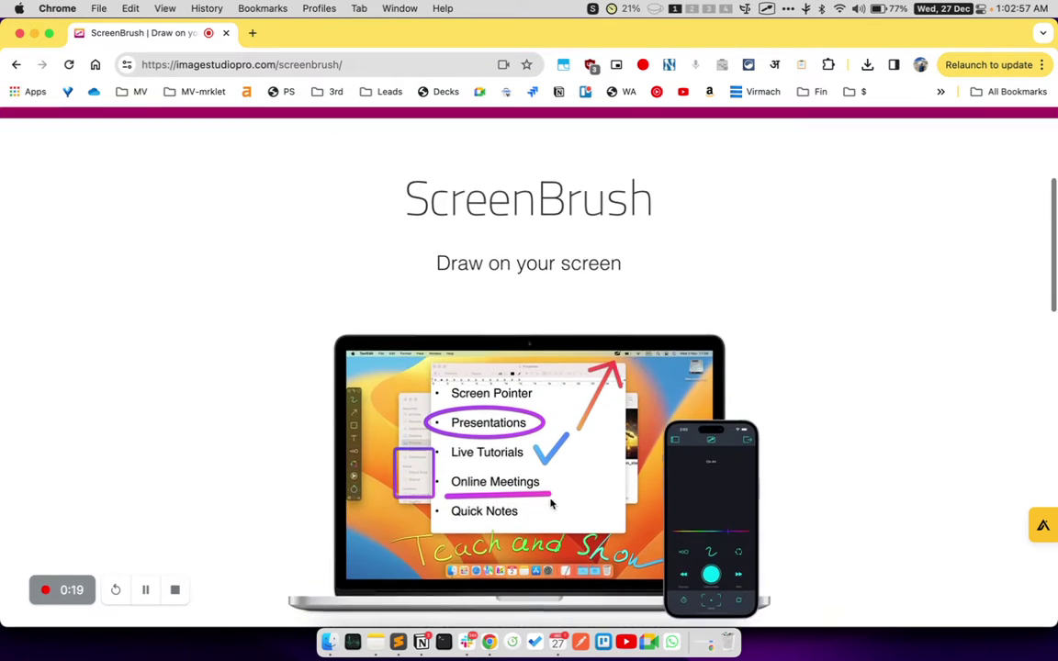
pyautogui.scroll(-4, 550, 503)
pyautogui.scroll(-2, 551, 503)
pyautogui.scroll(-3, 550, 500)
pyautogui.scroll(10, 550, 500)
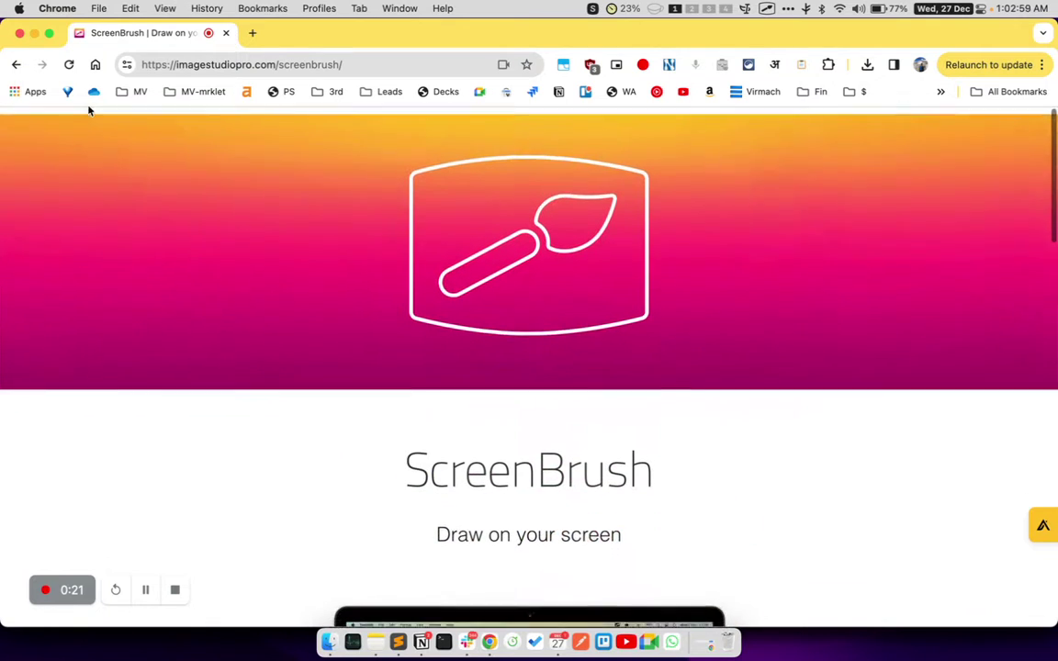
# Step: Select the page's full web address, then scroll down to the Mac App Store download link
pyautogui.moveTo(156, 64); pyautogui.dragTo(327, 71)
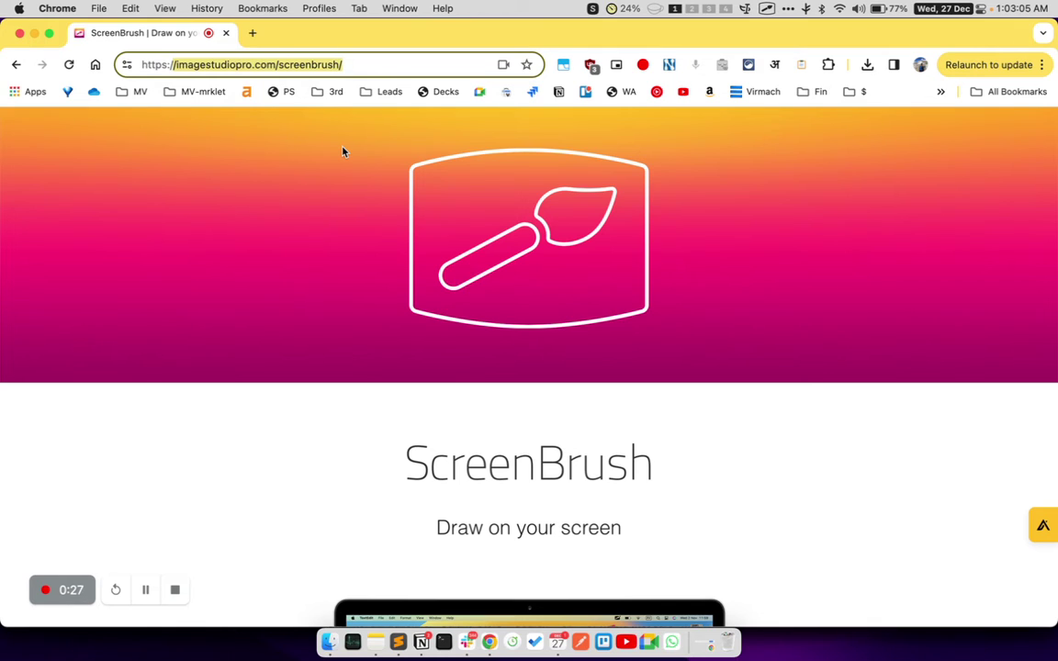
pyautogui.click(241, 68)
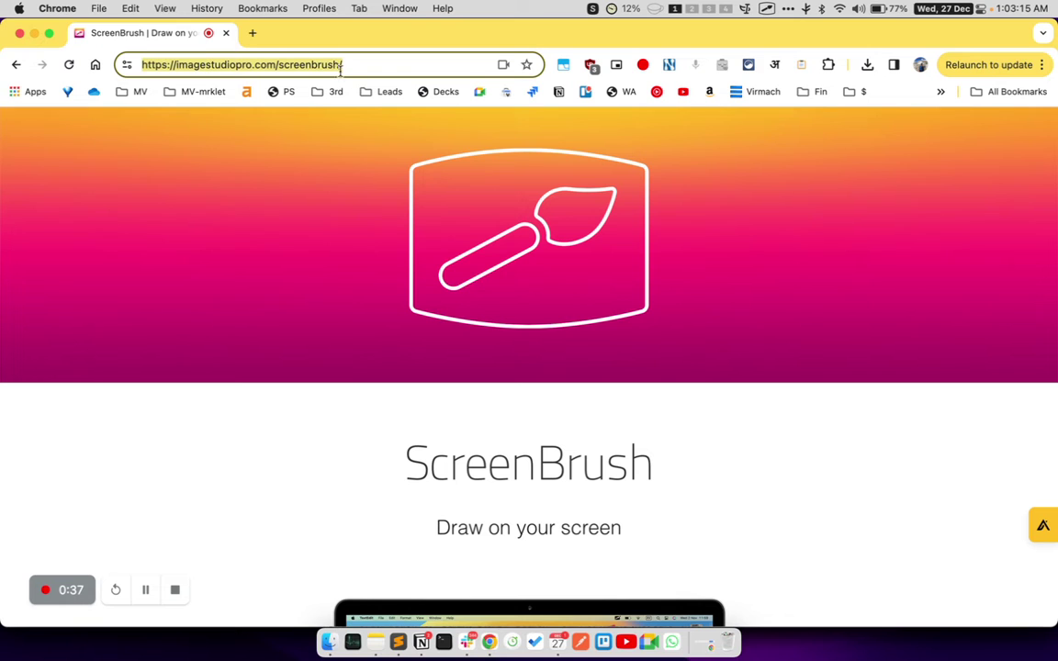
pyautogui.scroll(-1, 330, 266)
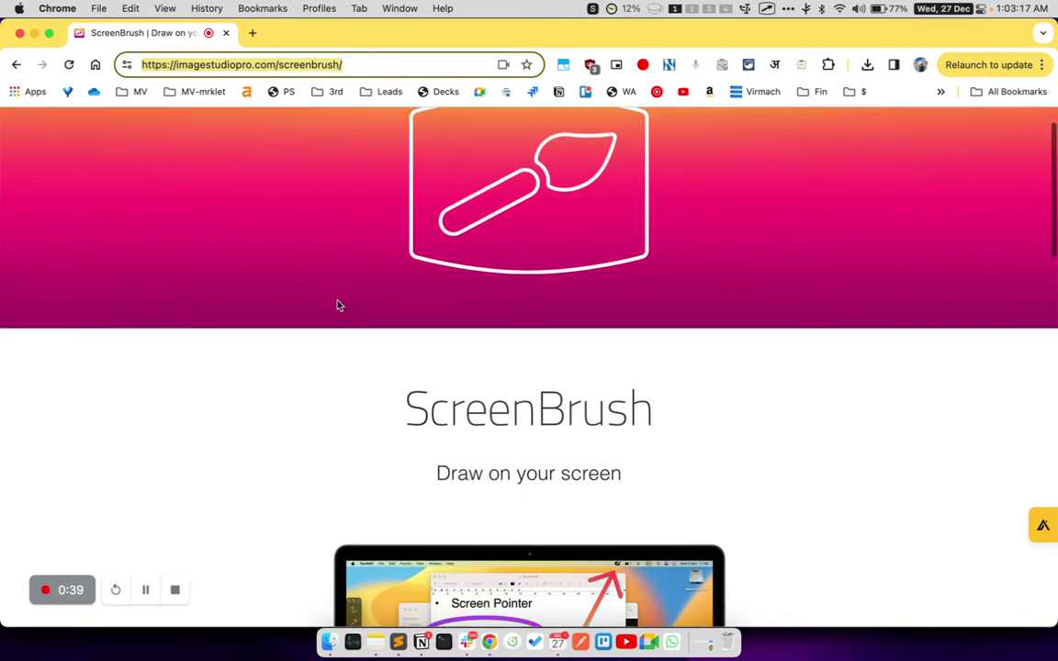
pyautogui.scroll(-3, 337, 305)
pyautogui.scroll(-2, 338, 305)
pyautogui.scroll(-5, 338, 304)
pyautogui.scroll(-10, 338, 305)
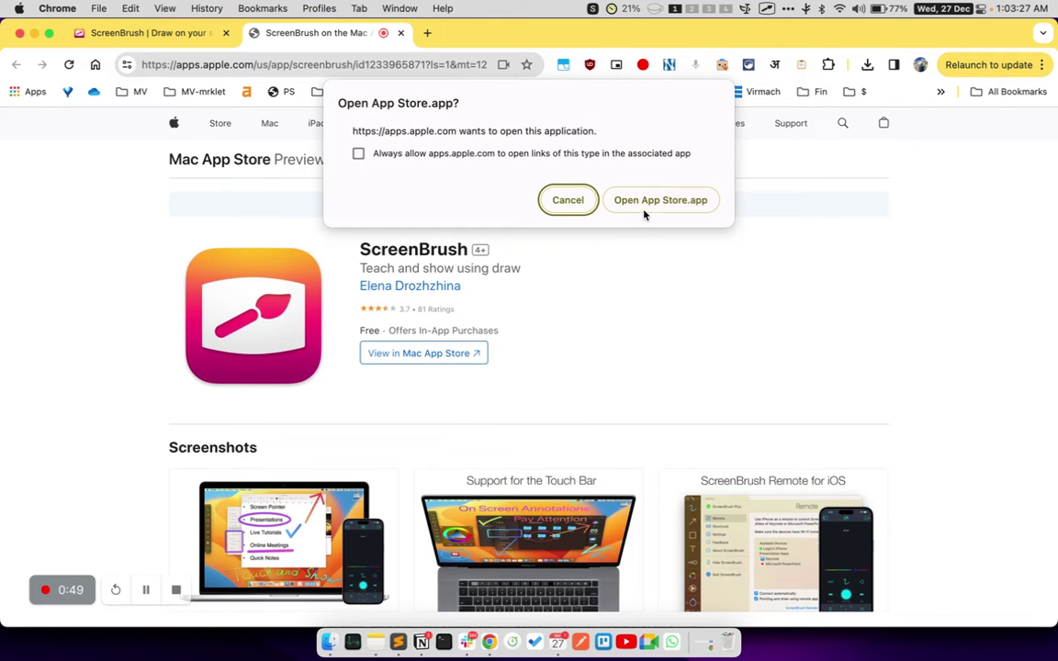
# Step: Let the App Store app open ScreenBrush's Mac App Store listing
pyautogui.click(647, 204)
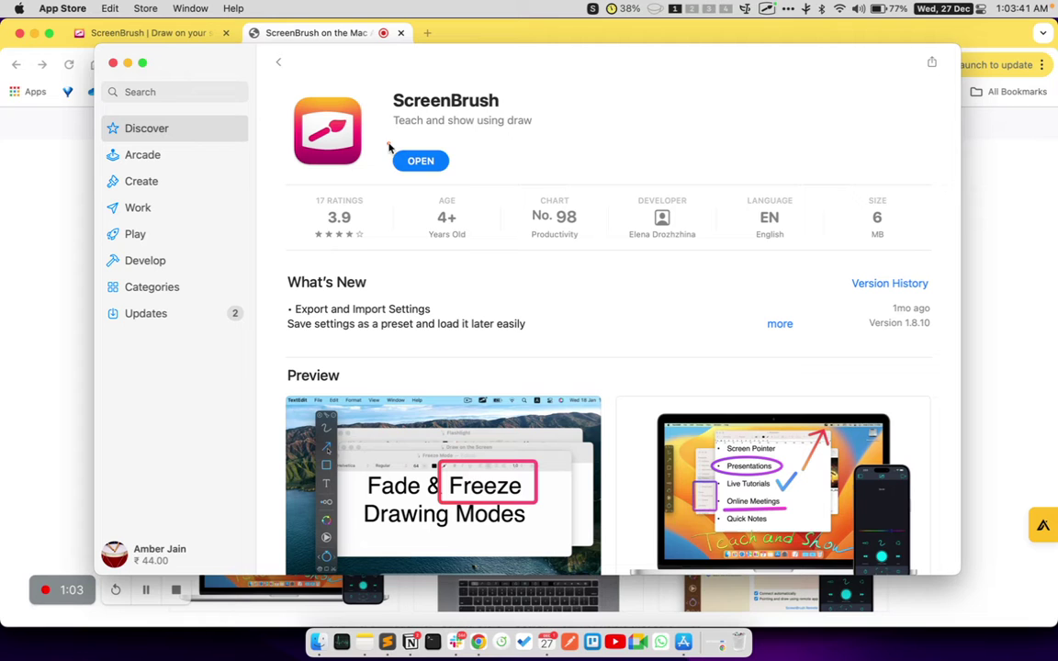
# Step: Draw an orange box around ScreenBrush's OPEN button and browse the listing's description and reviews
pyautogui.moveTo(388, 143); pyautogui.dragTo(465, 177)
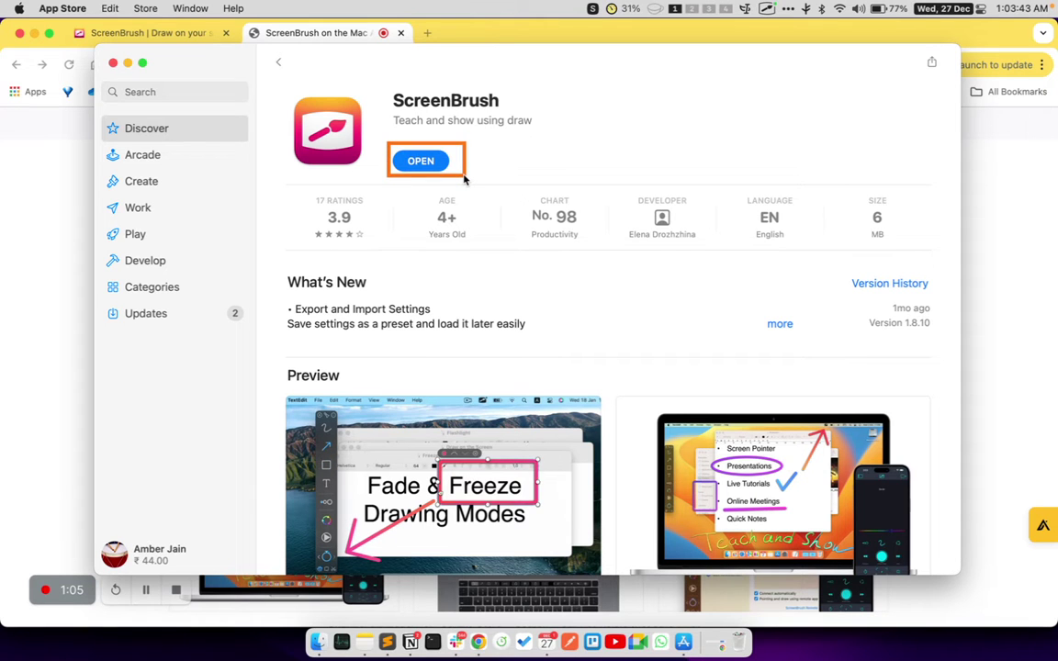
pyautogui.scroll(-5, 502, 246)
pyautogui.scroll(-3, 502, 246)
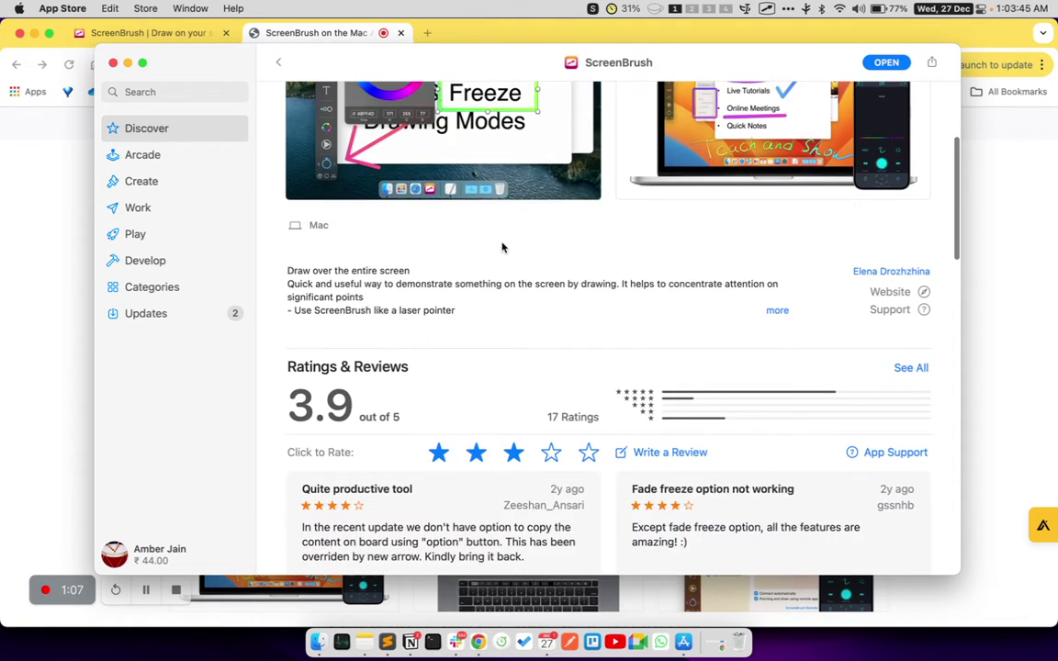
pyautogui.scroll(-5, 502, 246)
pyautogui.scroll(-3, 503, 246)
pyautogui.scroll(10, 501, 245)
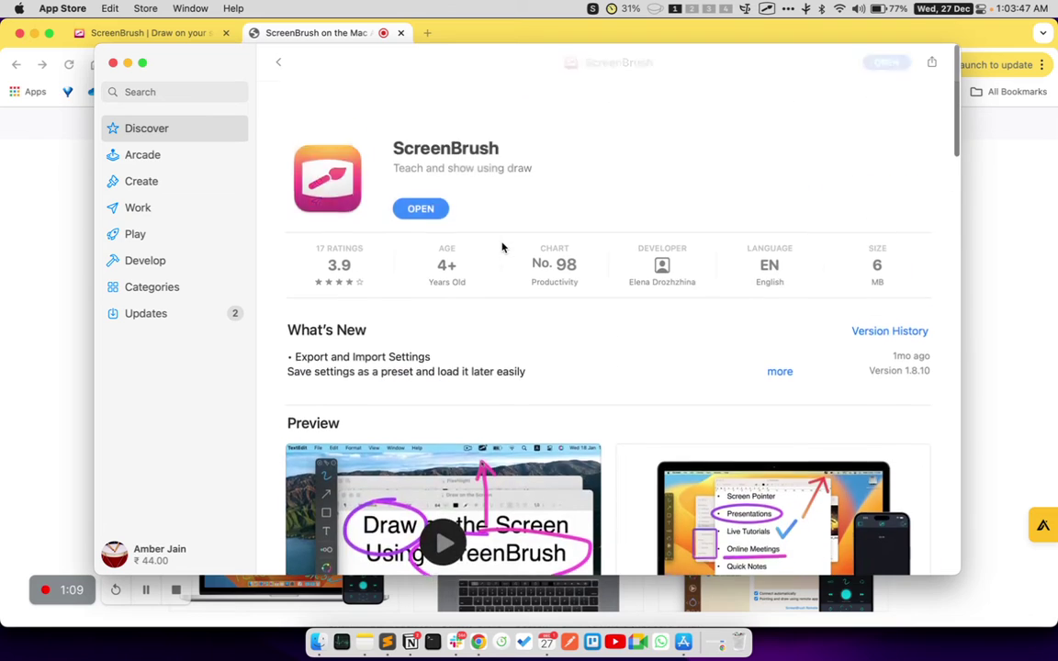
pyautogui.scroll(-1, 500, 245)
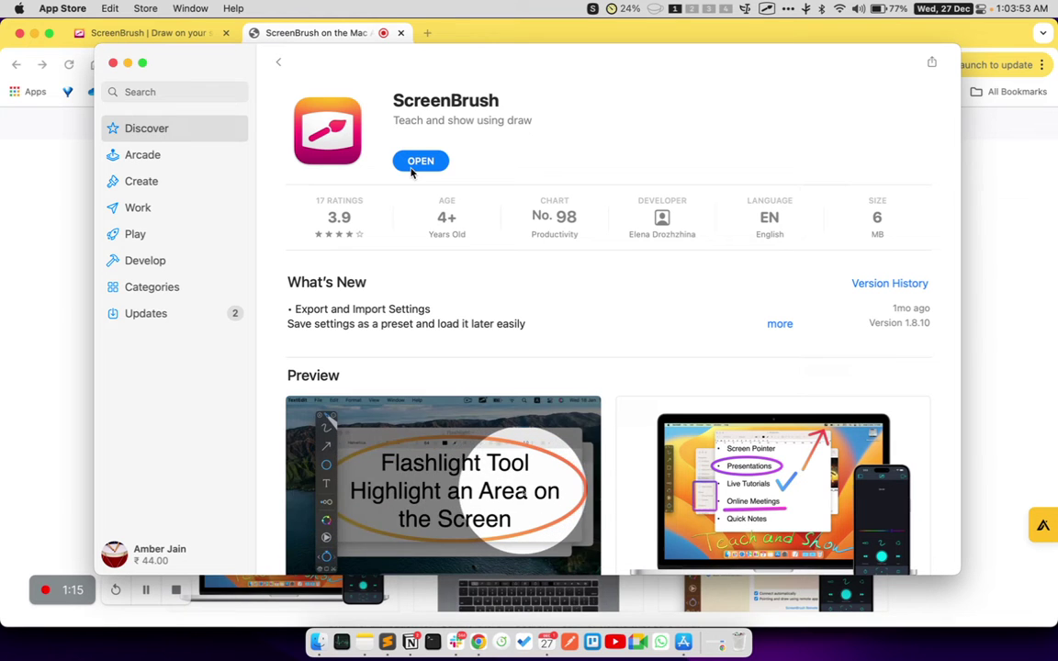
# Step: Switch back to Chrome and scroll to the listing's Information section
pyautogui.press('super+Tab')
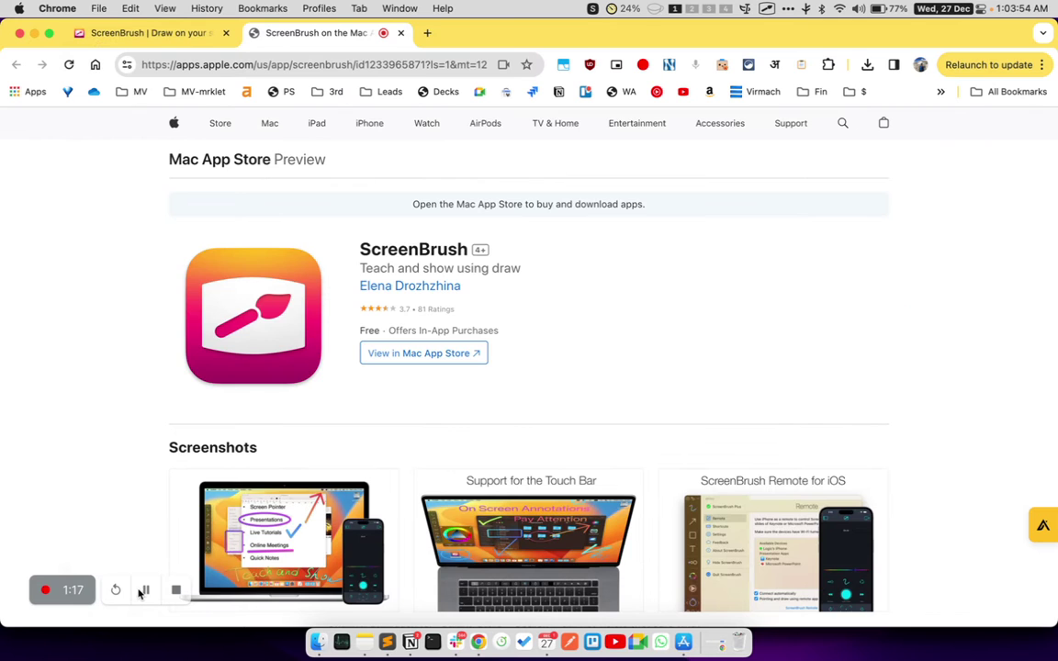
pyautogui.scroll(-10, 133, 531)
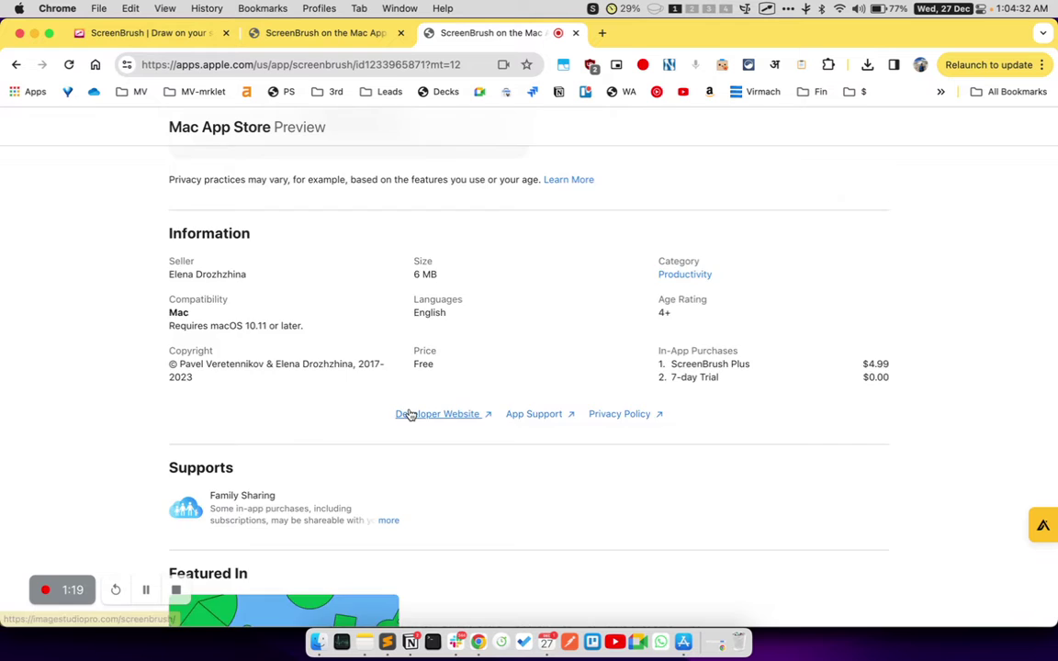
pyautogui.scroll(10, 409, 414)
pyautogui.scroll(10, 409, 413)
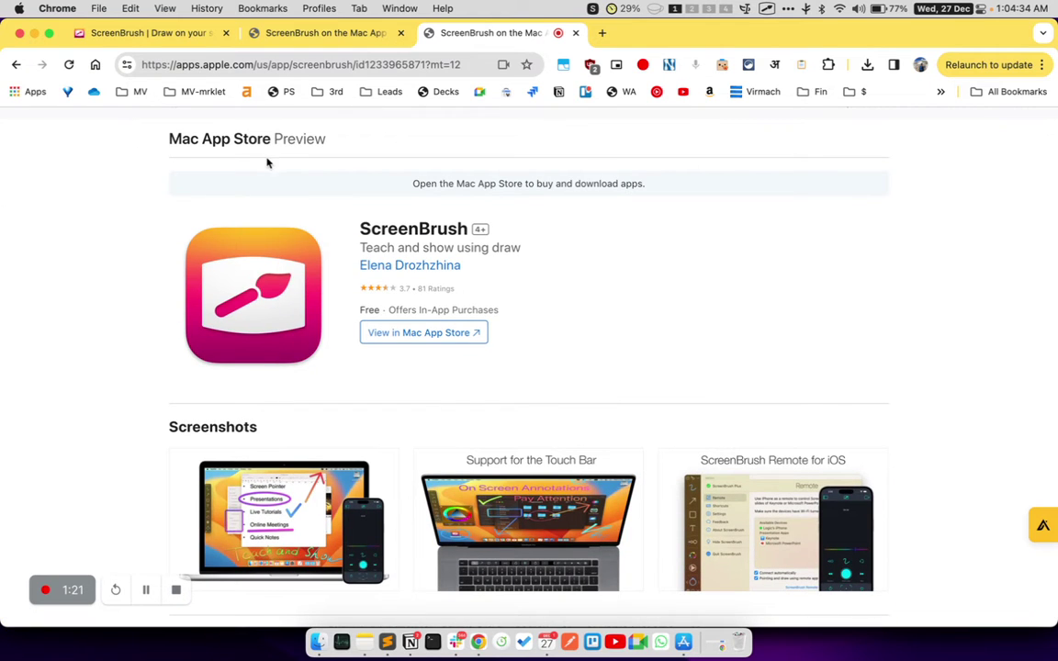
pyautogui.scroll(-3, 354, 183)
pyautogui.scroll(-7, 354, 186)
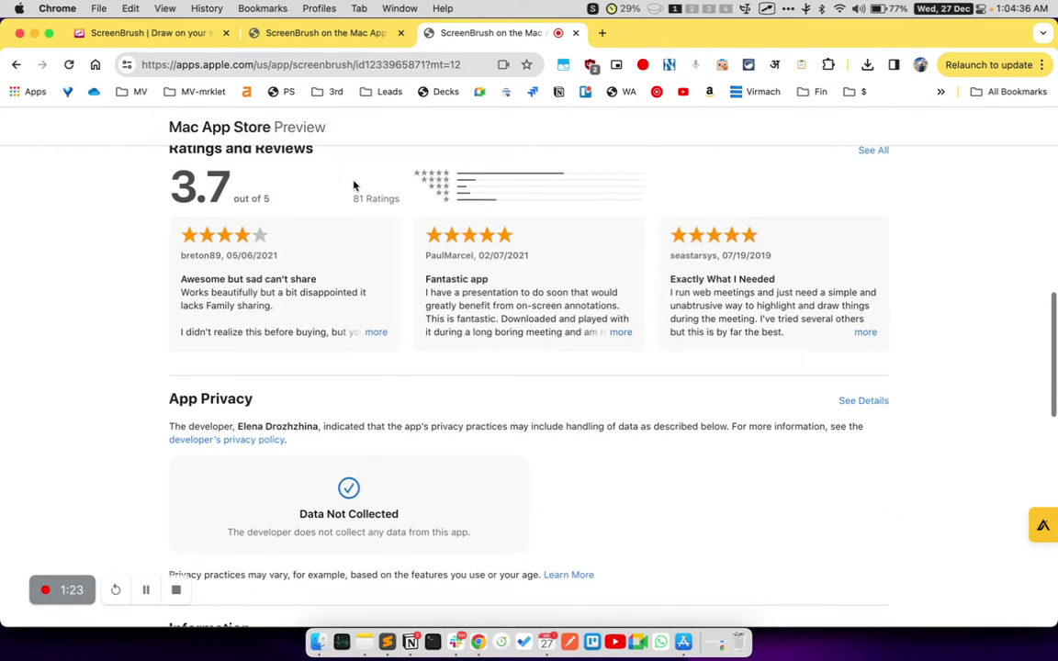
pyautogui.scroll(-3, 355, 184)
pyautogui.scroll(-7, 354, 184)
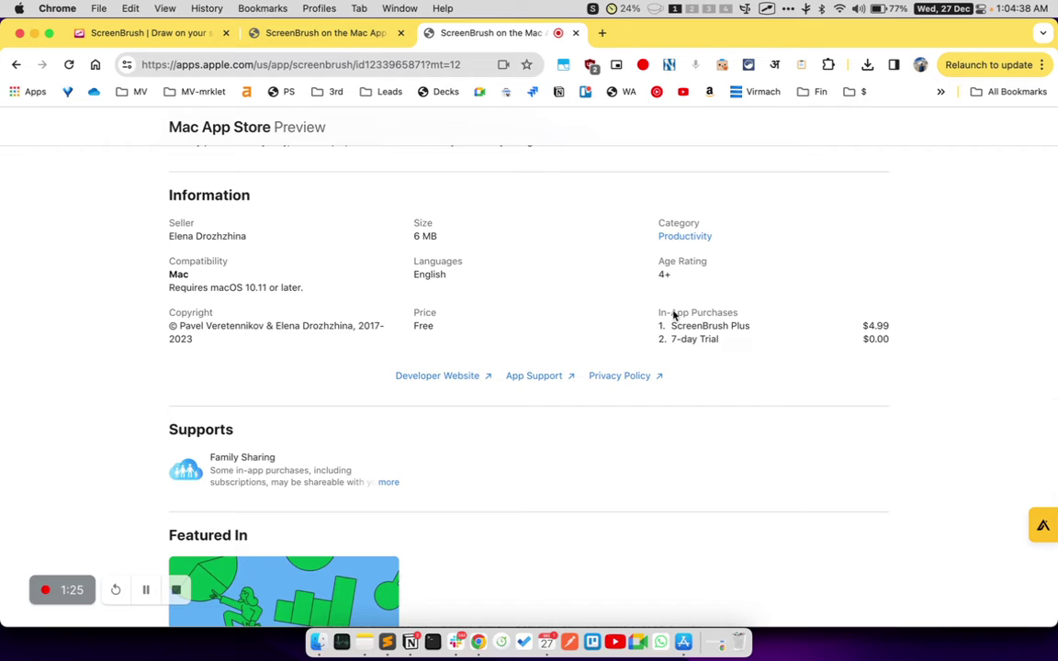
# Step: Highlight the In-App Purchases: ScreenBrush Plus at $4.99 and the 7-day Trial
pyautogui.moveTo(657, 314); pyautogui.dragTo(907, 337)
pyautogui.moveTo(668, 341); pyautogui.dragTo(888, 336)
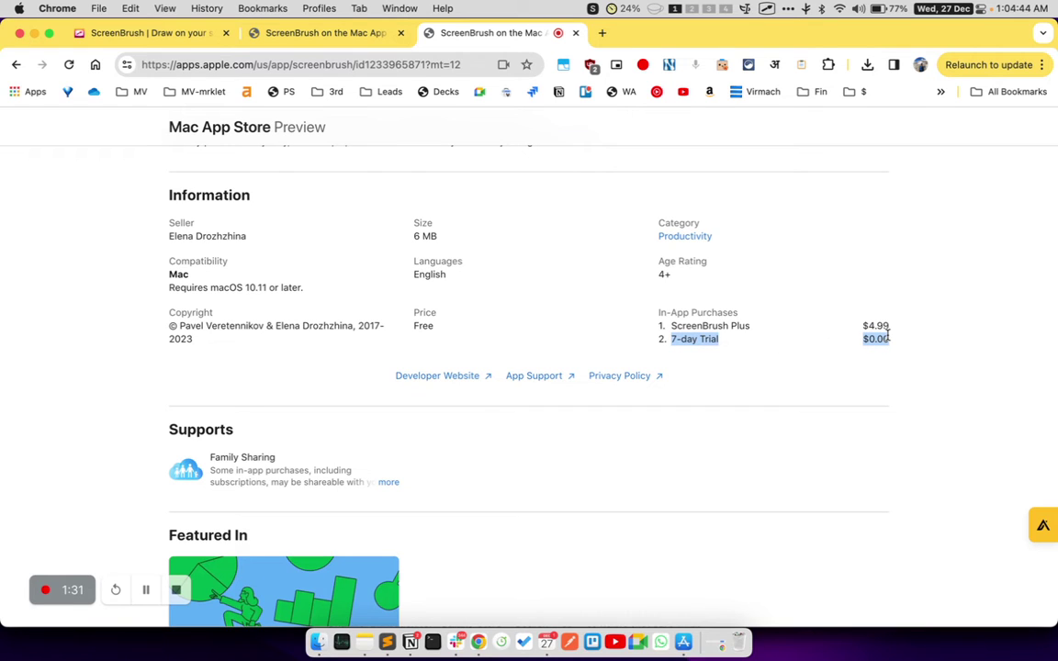
pyautogui.click(716, 342)
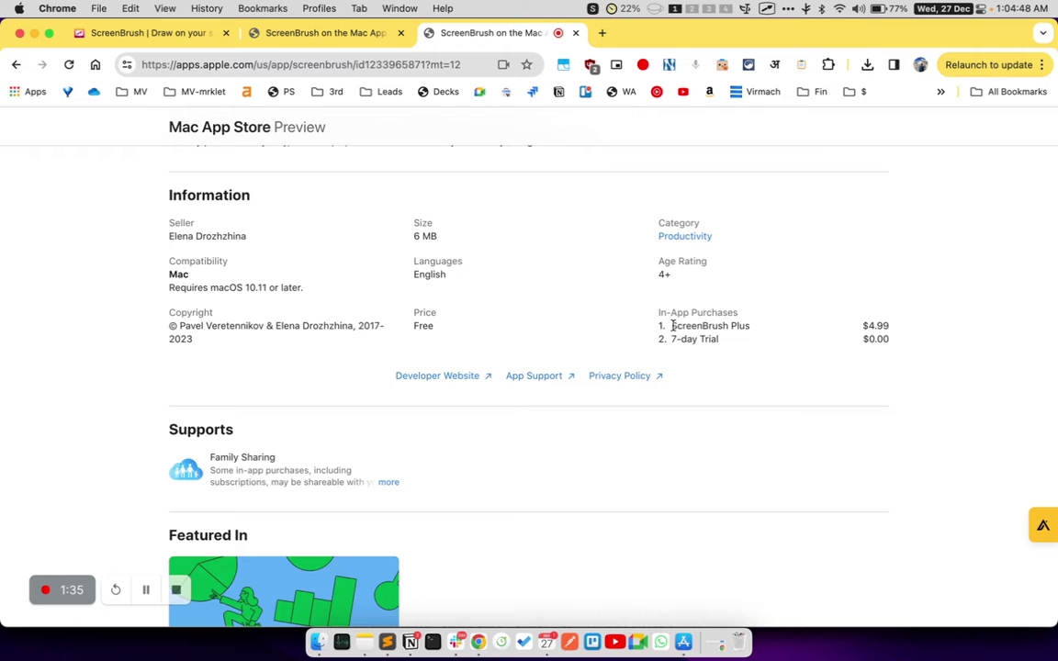
pyautogui.moveTo(672, 325); pyautogui.dragTo(772, 326)
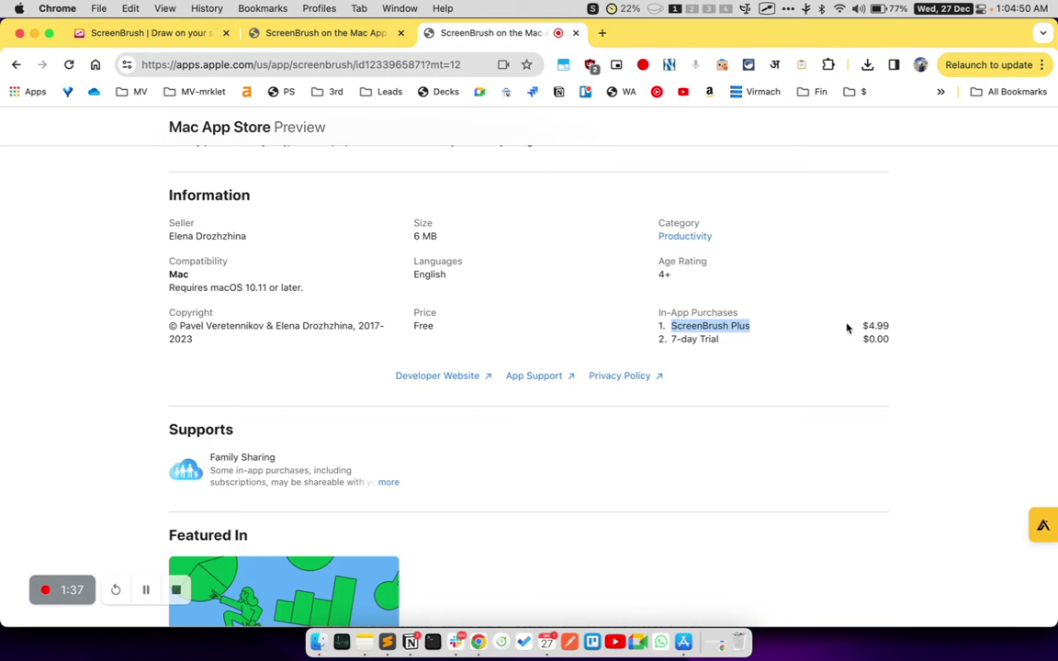
pyautogui.moveTo(890, 326); pyautogui.dragTo(873, 326)
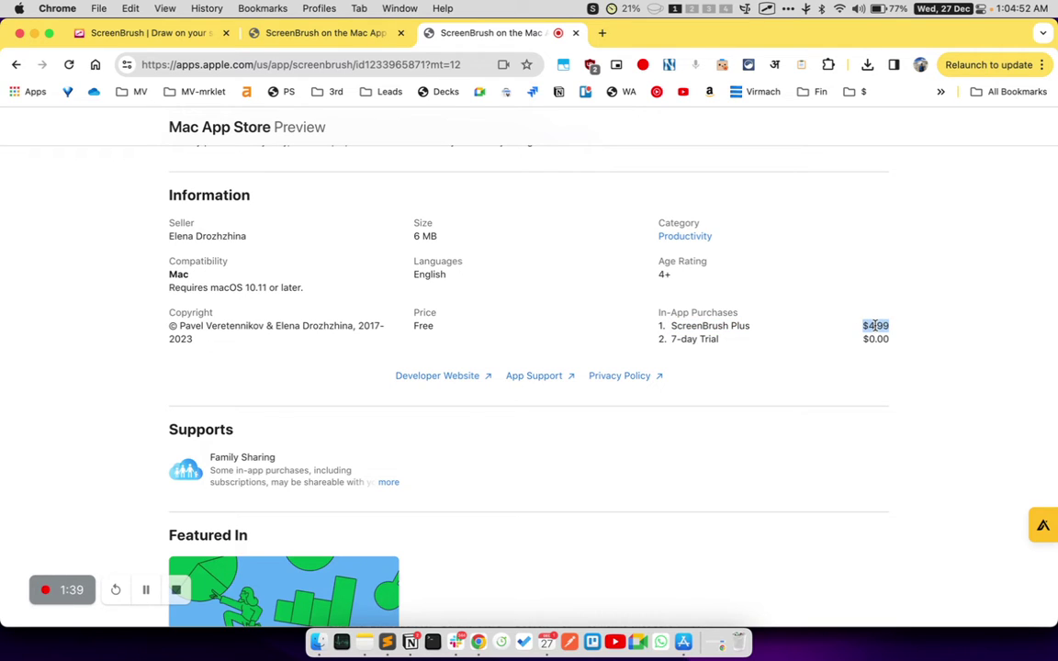
pyautogui.click(874, 326)
pyautogui.scroll(5, 661, 219)
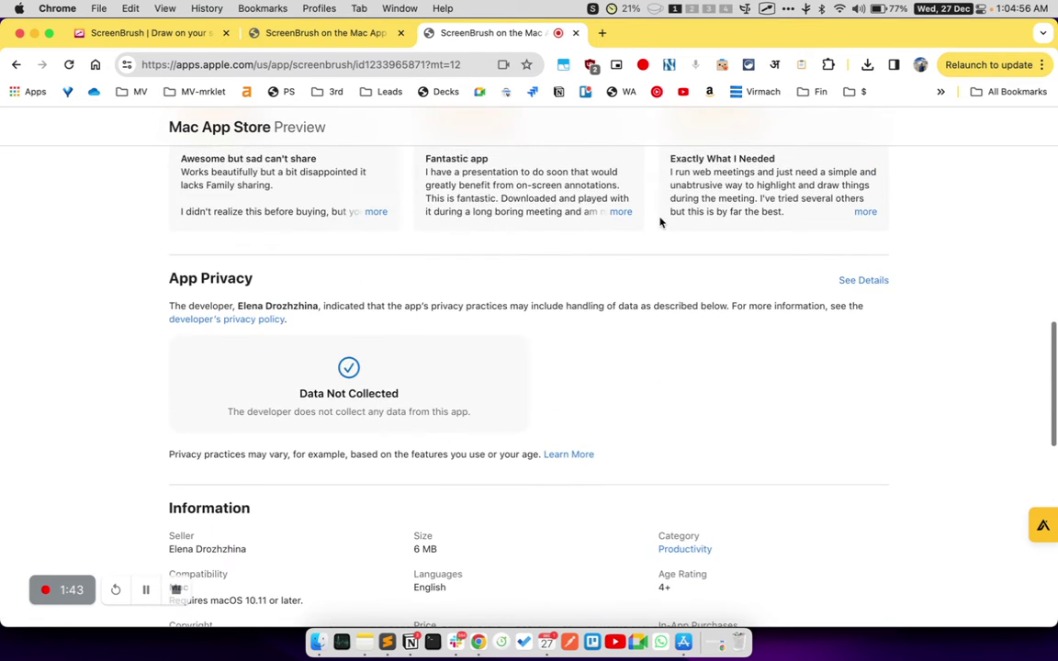
pyautogui.scroll(-6, 661, 219)
pyautogui.scroll(5, 788, 267)
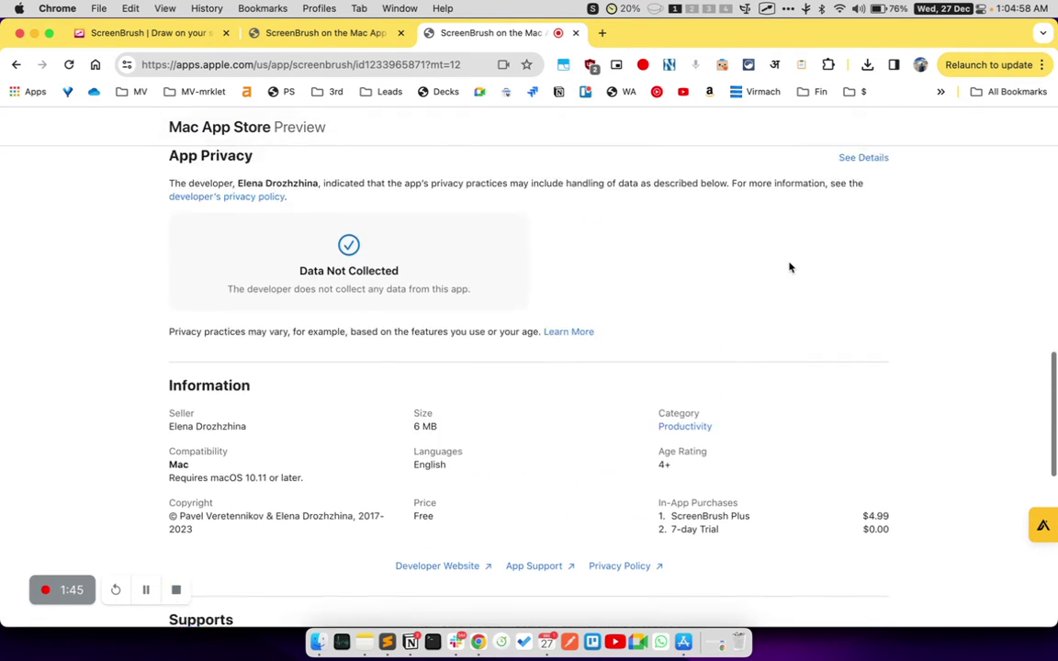
pyautogui.scroll(10, 789, 267)
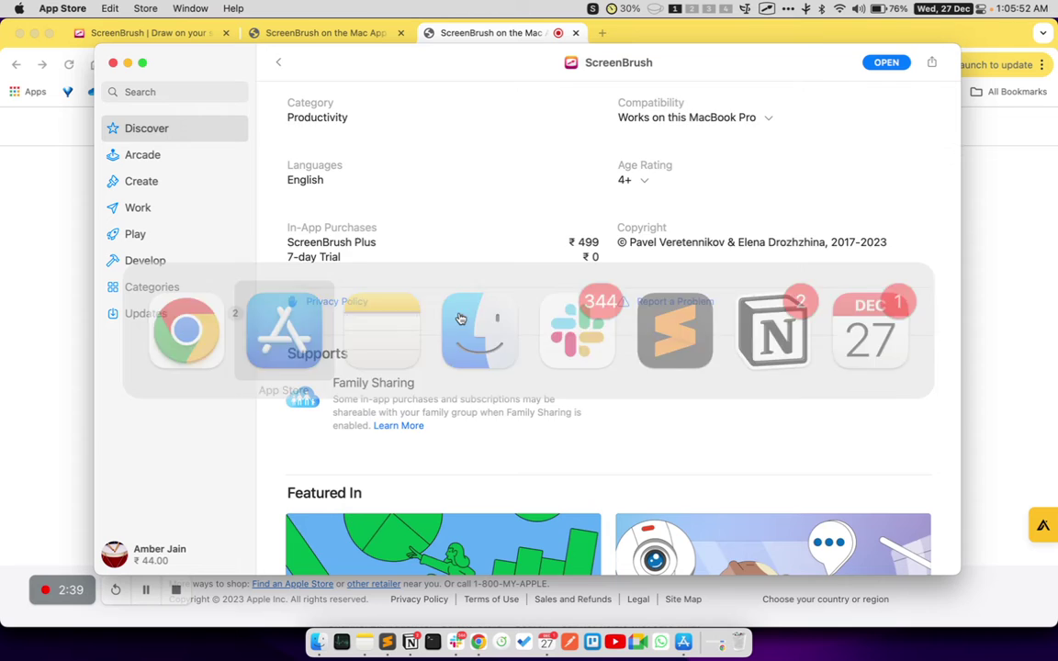
# Step: Return to the top of the listing and box the OPEN button in orange
pyautogui.scroll(5, 779, 153)
pyautogui.scroll(15, 781, 157)
pyautogui.scroll(2, 781, 158)
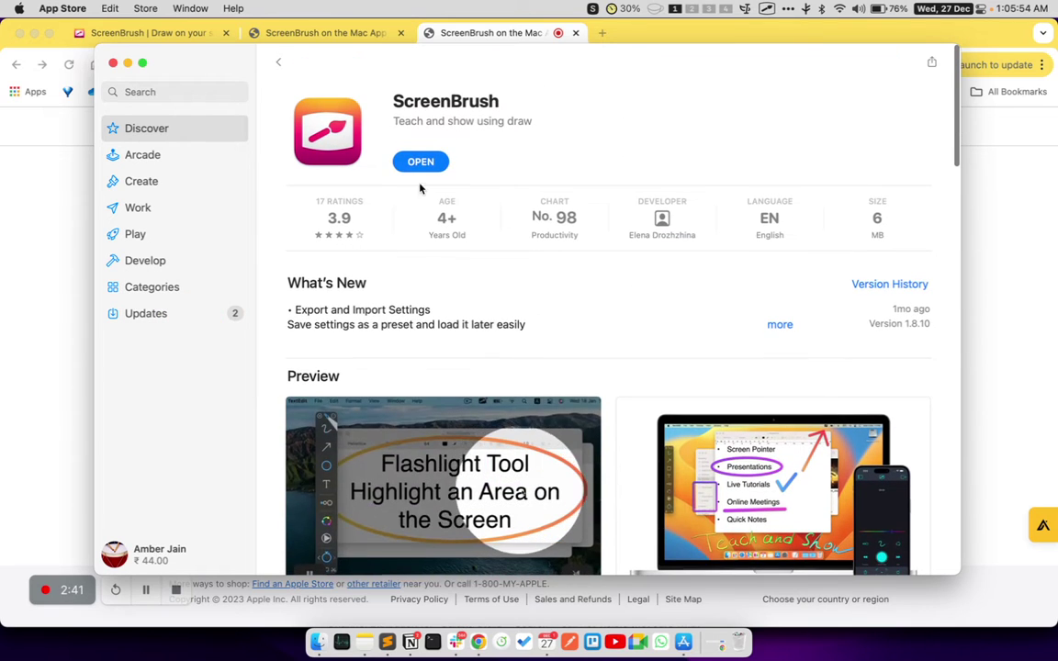
pyautogui.moveTo(389, 147); pyautogui.dragTo(460, 181)
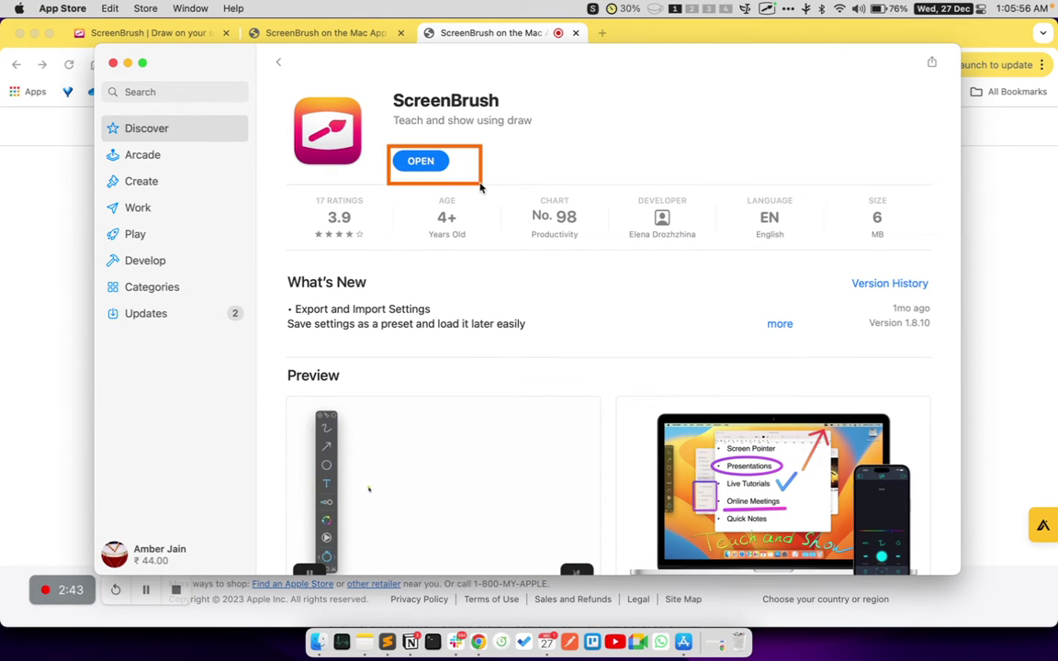
# Step: Redraw the orange rectangle around OPEN and launch ScreenBrush
pyautogui.scroll(-5, 600, 371)
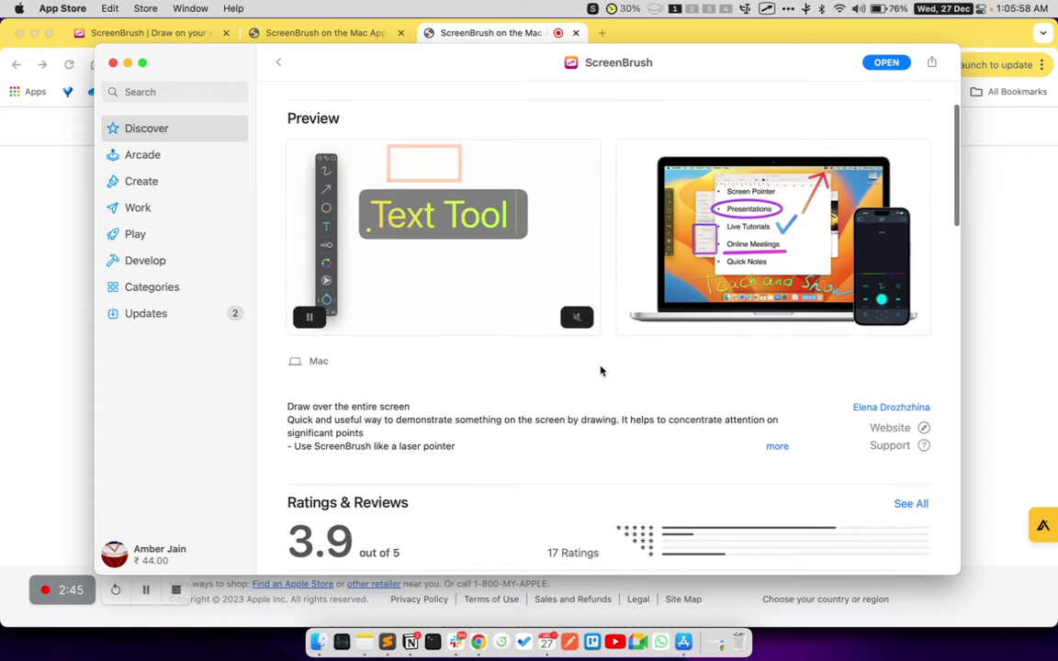
pyautogui.scroll(-6, 600, 371)
pyautogui.scroll(-4, 600, 371)
pyautogui.scroll(5, 601, 371)
pyautogui.scroll(2, 437, 161)
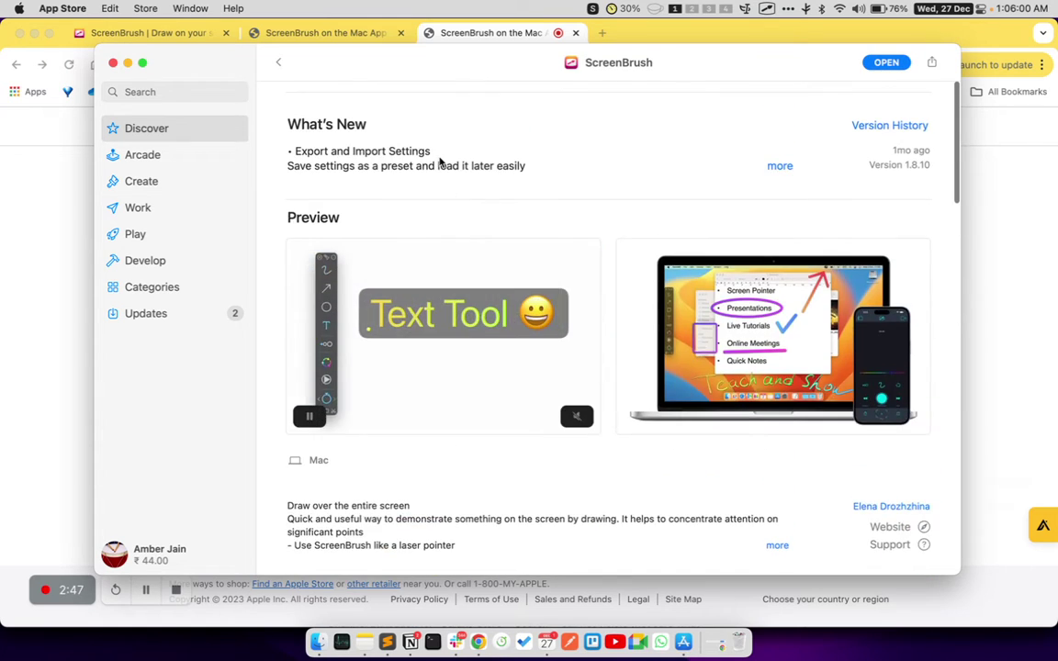
pyautogui.scroll(3, 423, 160)
pyautogui.moveTo(384, 148); pyautogui.dragTo(476, 177)
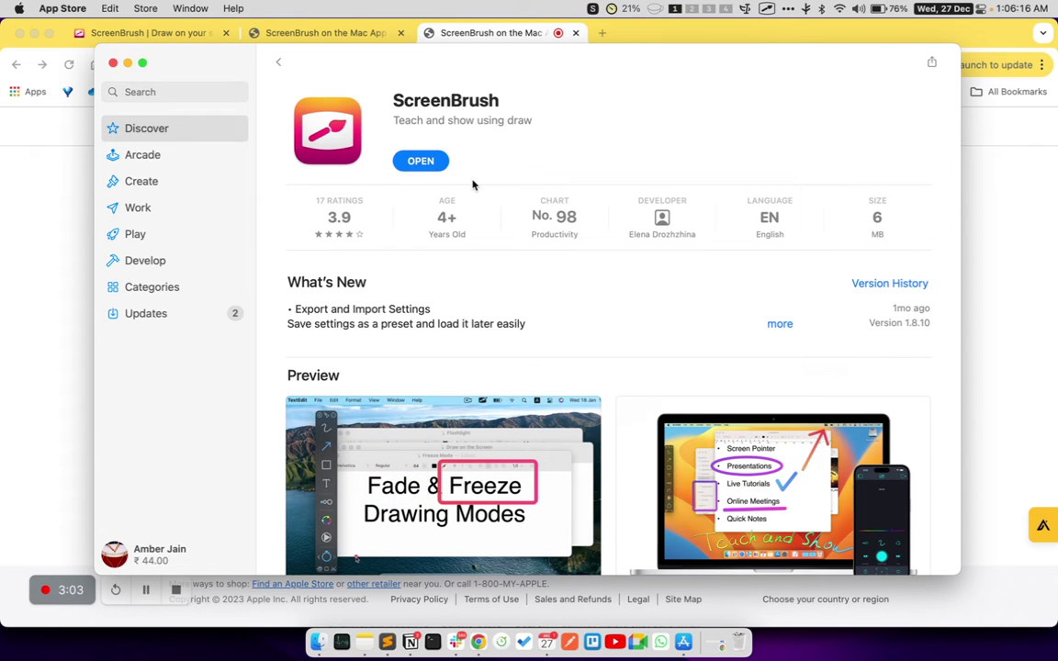
pyautogui.click(424, 163)
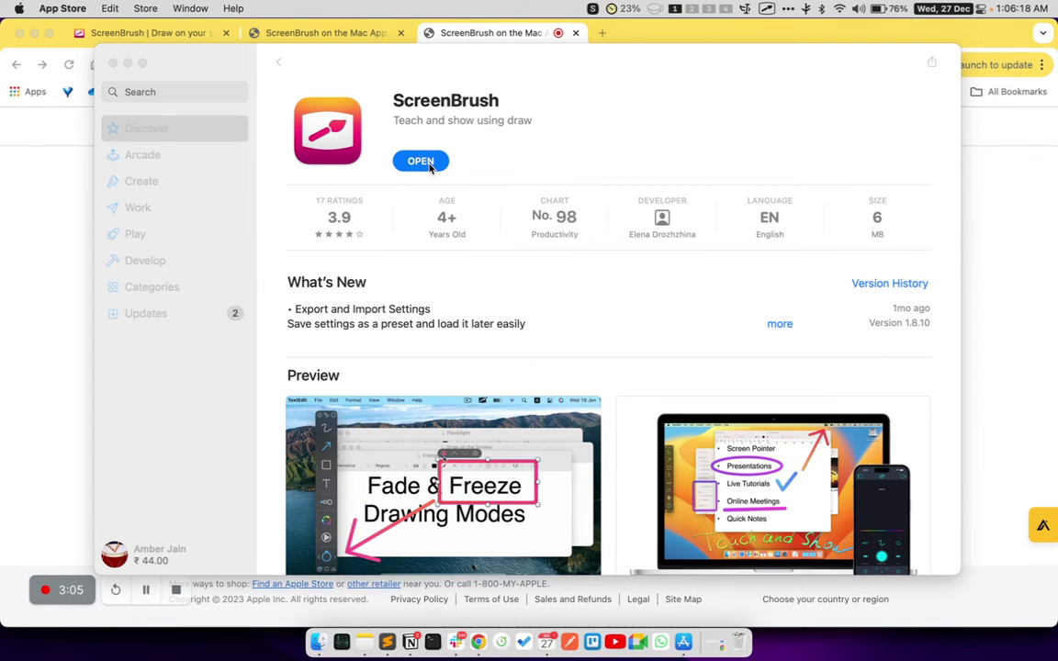
# Step: Bring Chrome's App Store page forward and open ScreenBrush's menu-bar menu
pyautogui.click(2, 229)
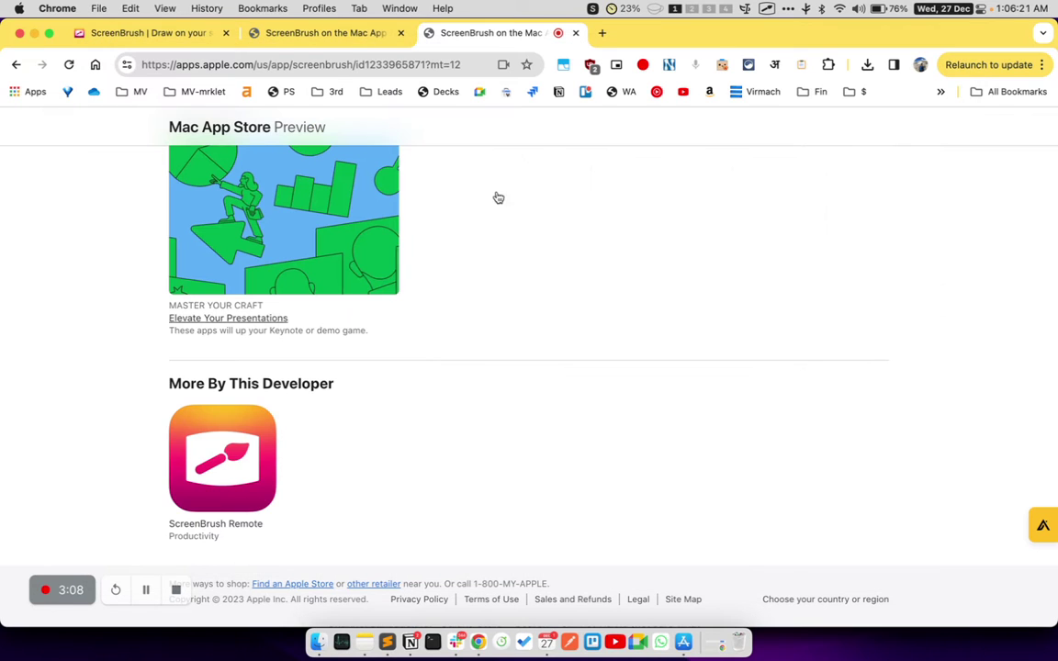
pyautogui.click(767, 9)
pyautogui.click(766, 9)
pyautogui.click(767, 11)
pyautogui.click(767, 11)
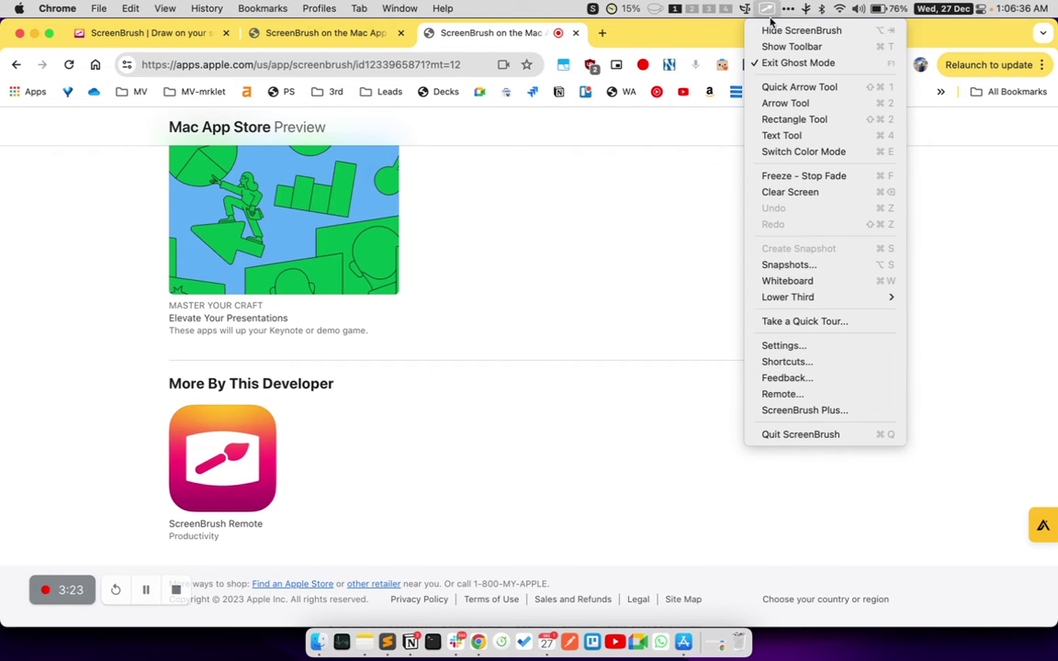
pyautogui.click(753, 11)
pyautogui.click(767, 9)
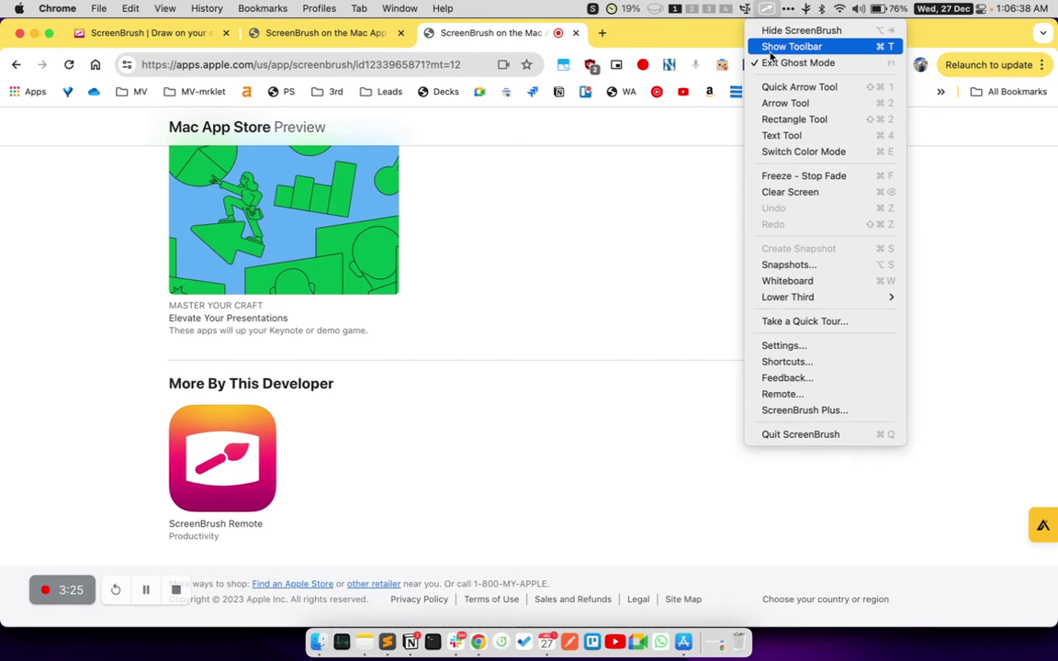
# Step: Show the drawing toolbar, dock it at the left screen edge, and select the Rectangle tool
pyautogui.click(770, 50)
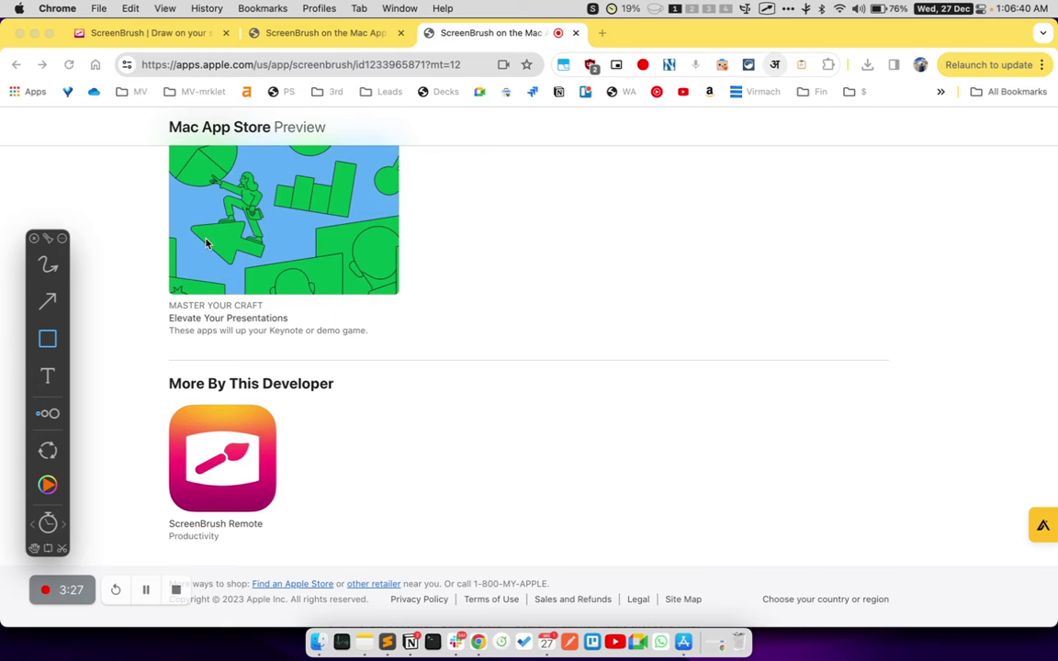
pyautogui.moveTo(35, 254)
pyautogui.mouseDown()
pyautogui.moveTo(16, 197)
pyautogui.moveTo(1007, 228)
pyautogui.moveTo(1024, 207)
pyautogui.moveTo(146, 224)
pyautogui.moveTo(372, 201)
pyautogui.moveTo(40, 165)
pyautogui.moveTo(14, 202)
pyautogui.mouseUp()
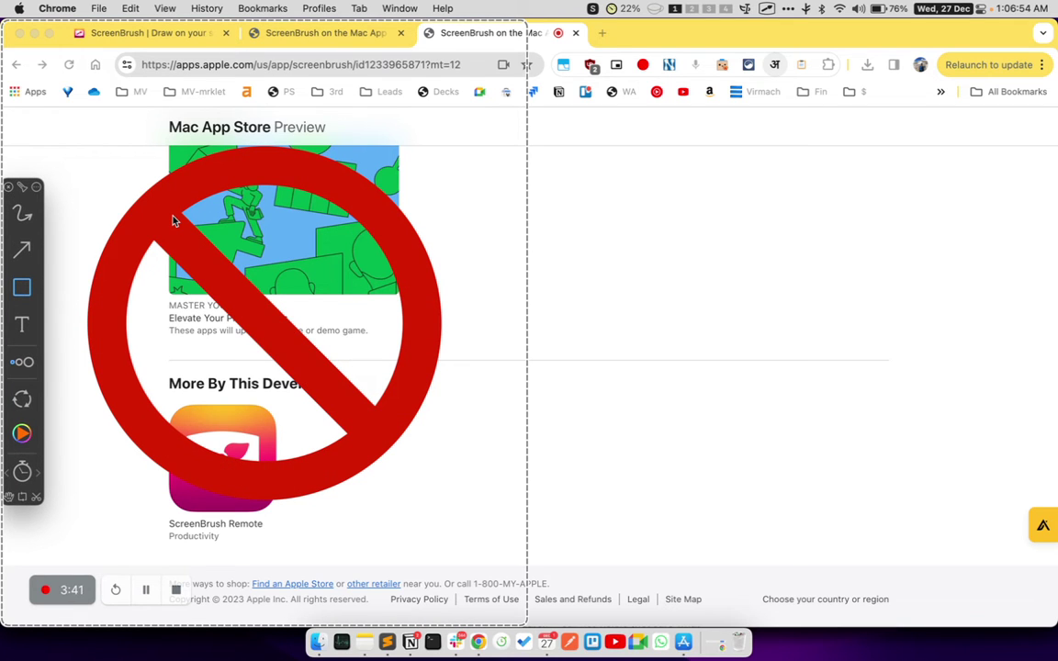
pyautogui.moveTo(173, 220); pyautogui.dragTo(173, 220)
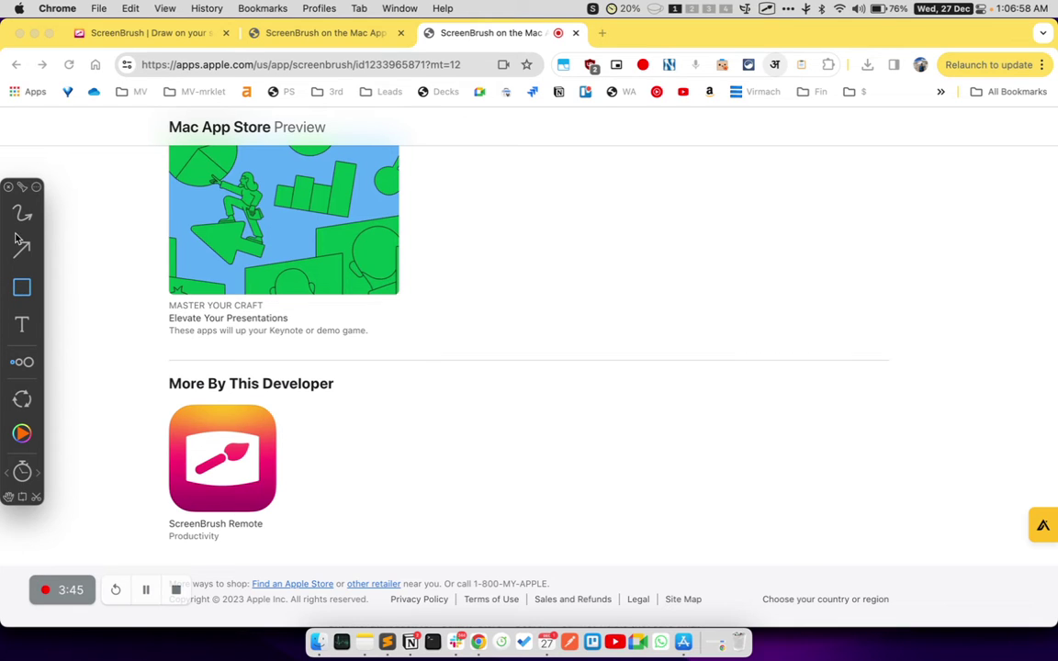
pyautogui.click(21, 289)
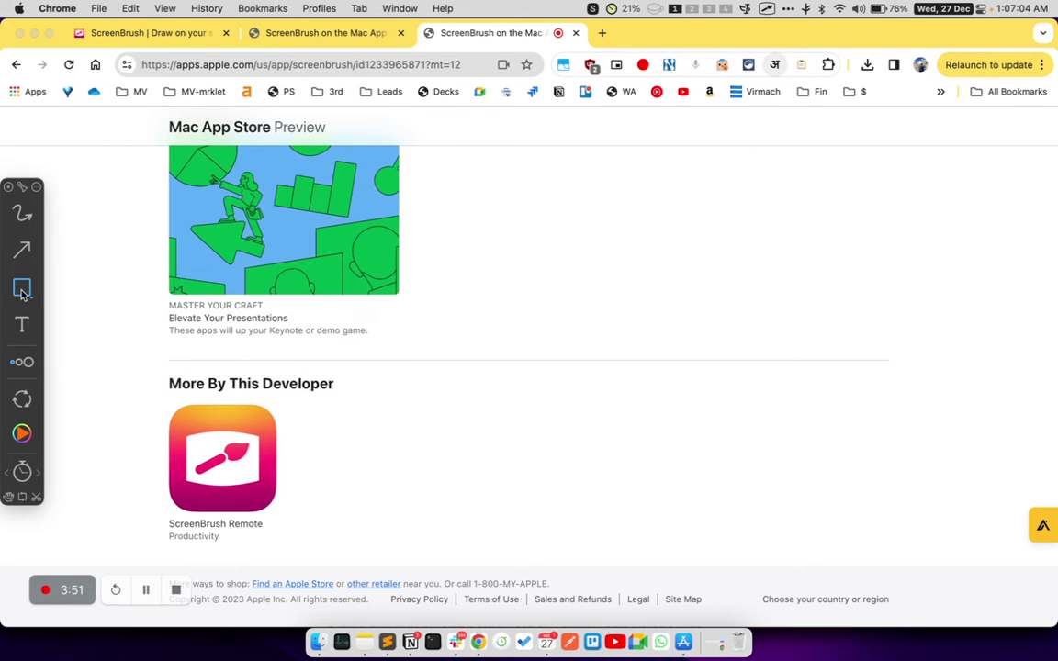
# Step: Switch to the ellipse tool with O and try the screen spotlight
pyautogui.press('o')
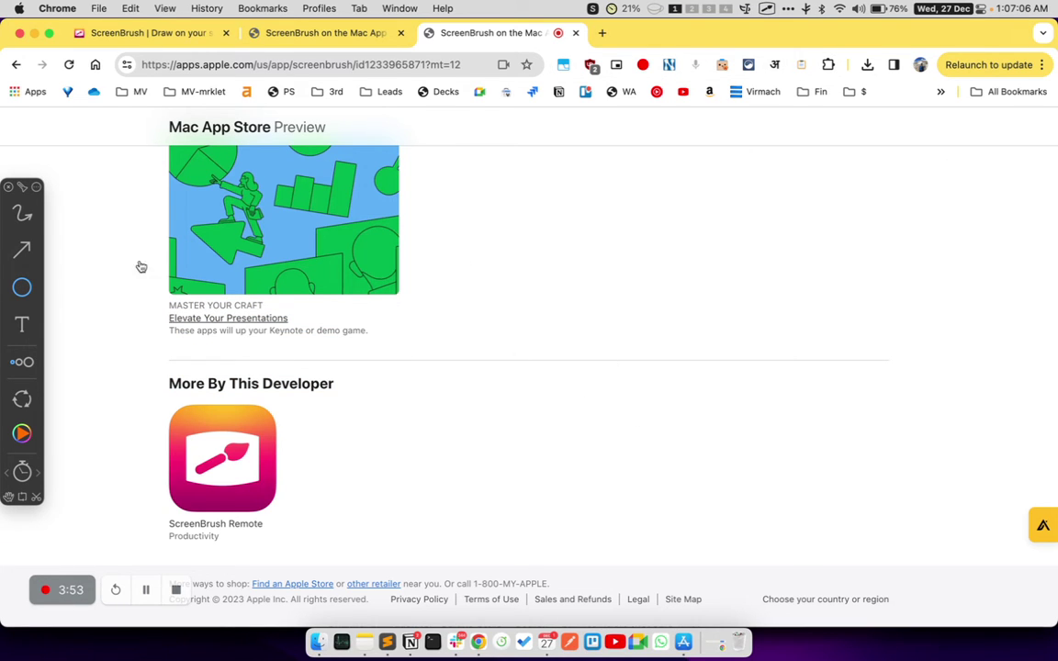
pyautogui.click(20, 188)
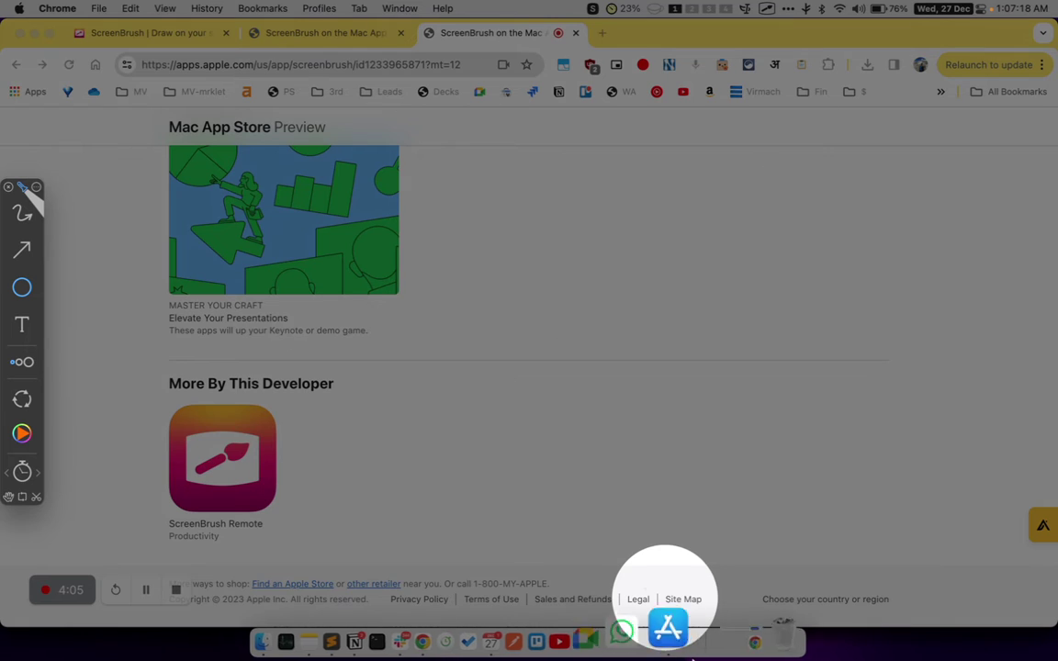
pyautogui.press('Escape')
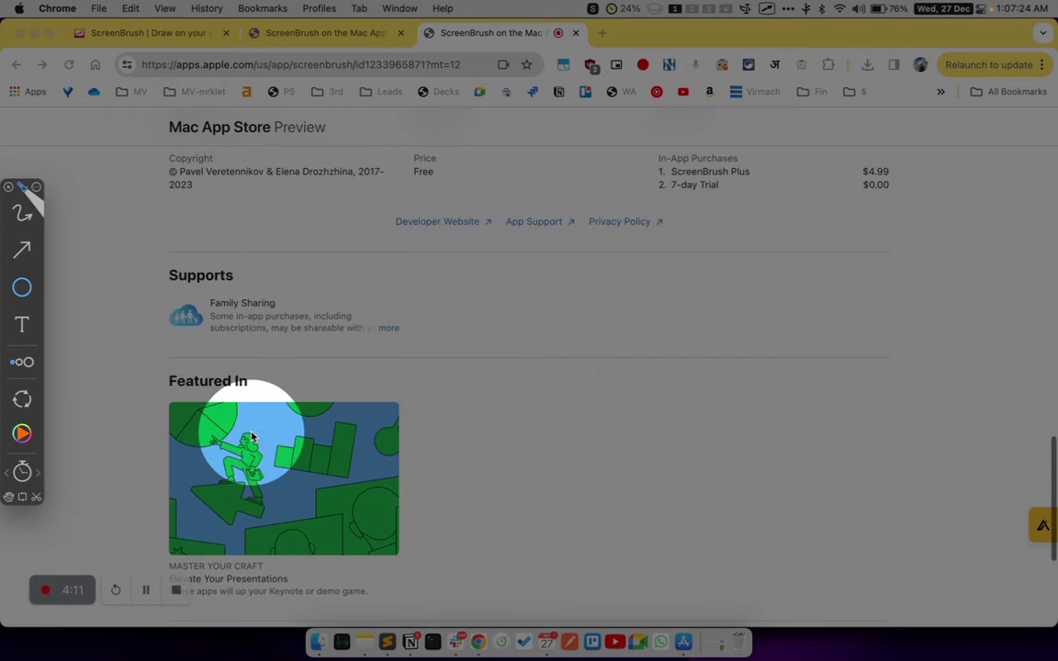
pyautogui.scroll(5, 249, 436)
pyautogui.scroll(5, 253, 437)
pyautogui.scroll(5, 253, 437)
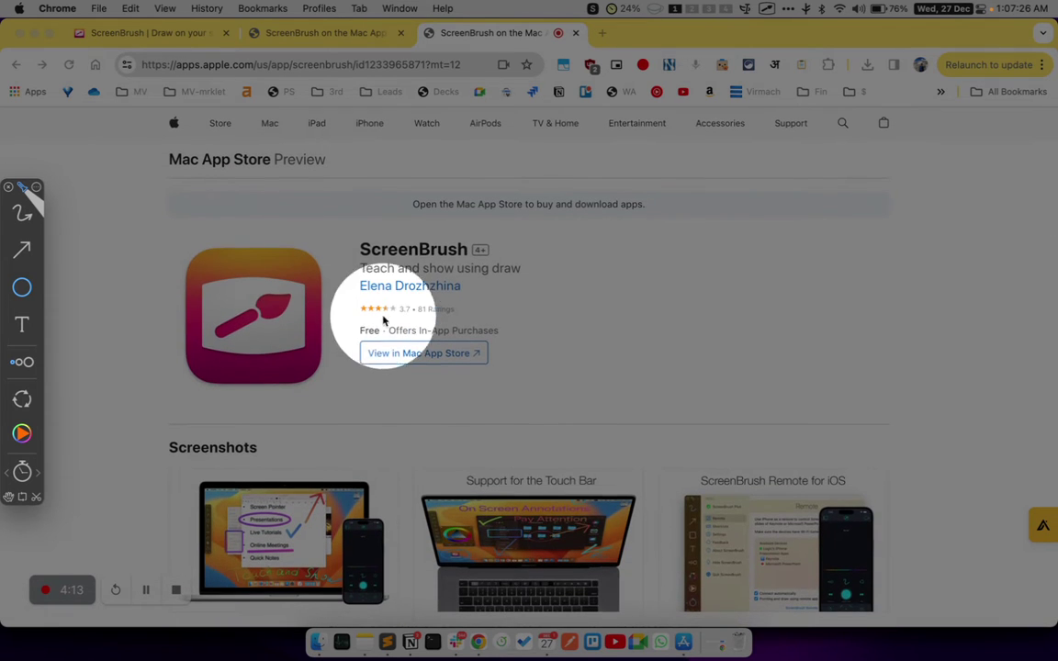
pyautogui.press('Escape')
# Step: Go to the developer's apps page and spotlight it once more
pyautogui.click(388, 288)
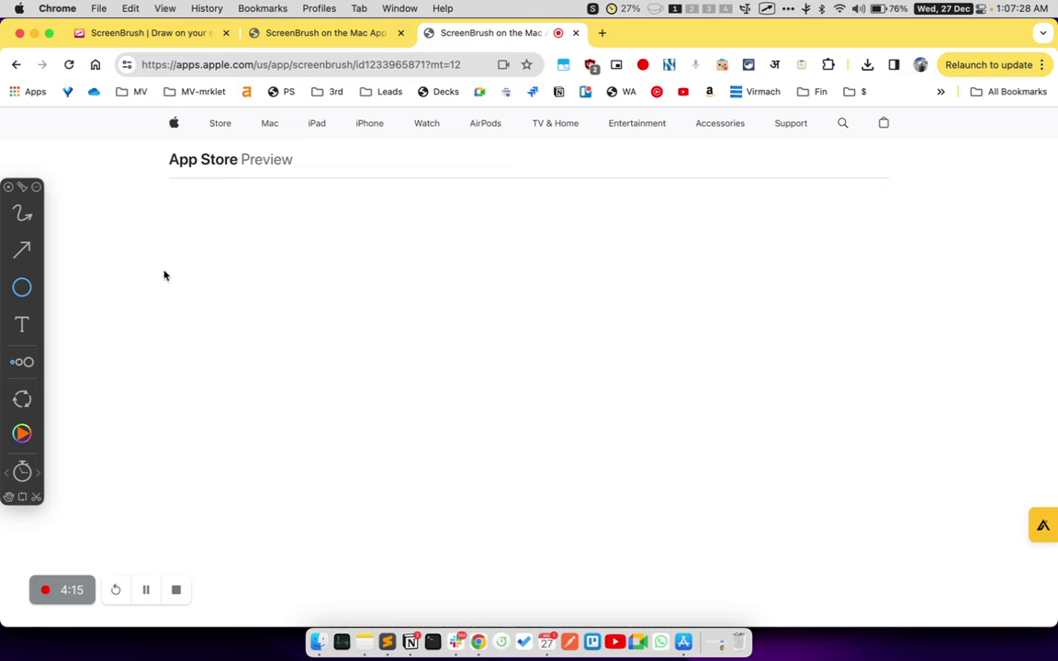
pyautogui.click(22, 186)
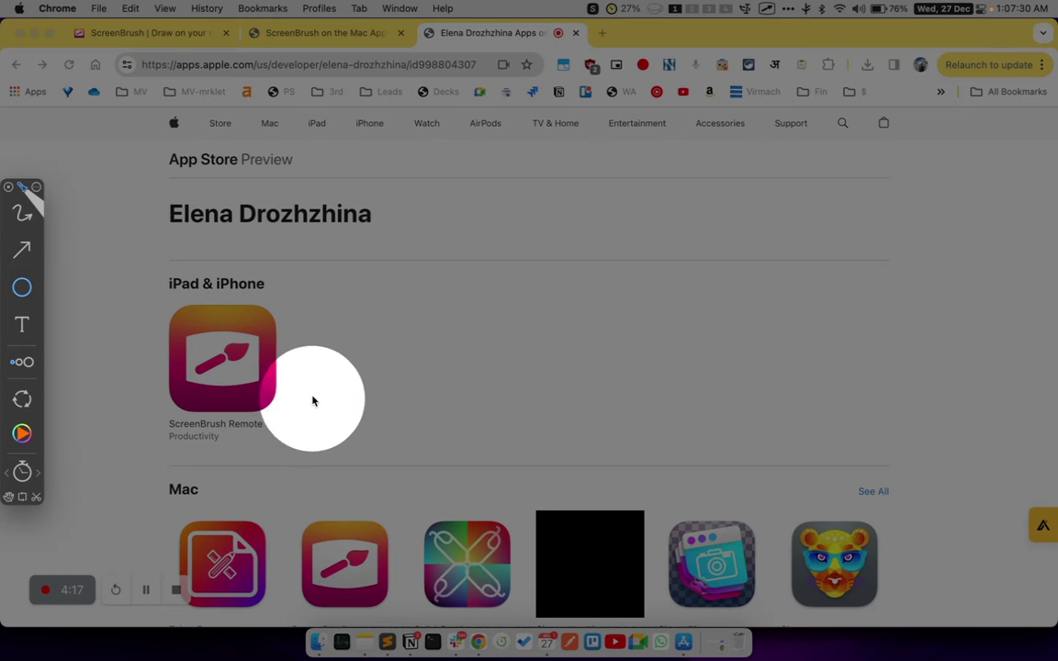
pyautogui.scroll(-3, 376, 464)
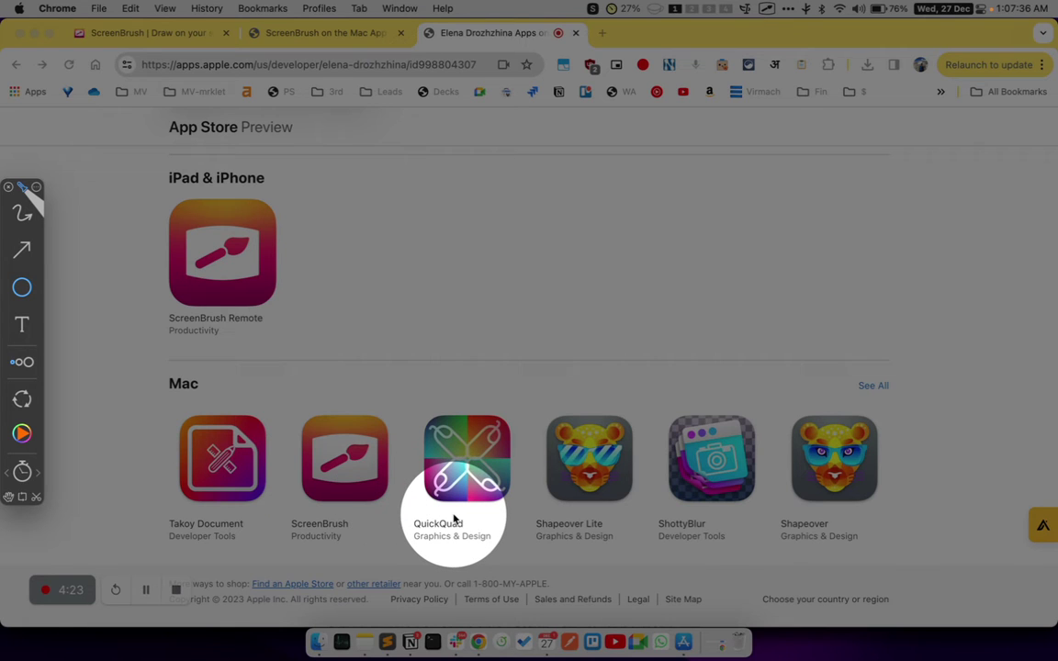
pyautogui.press('Escape')
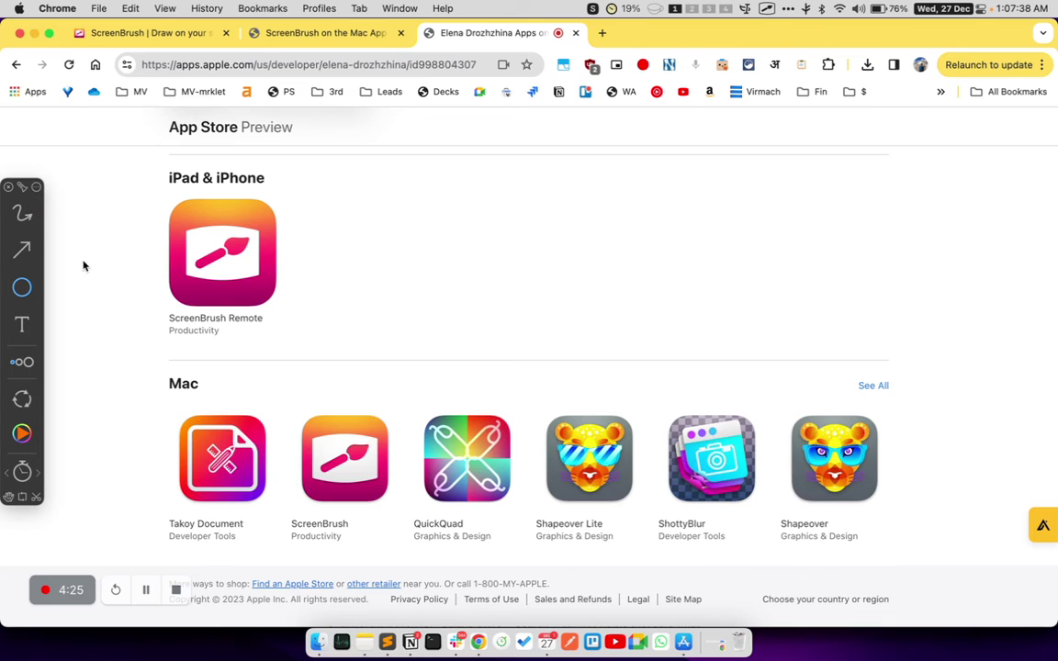
# Step: Return to the Rectangle tool and look at the ScreenBrush Remote link's options
pyautogui.click(27, 288)
pyautogui.rightClick(269, 302)
pyautogui.press('Escape')
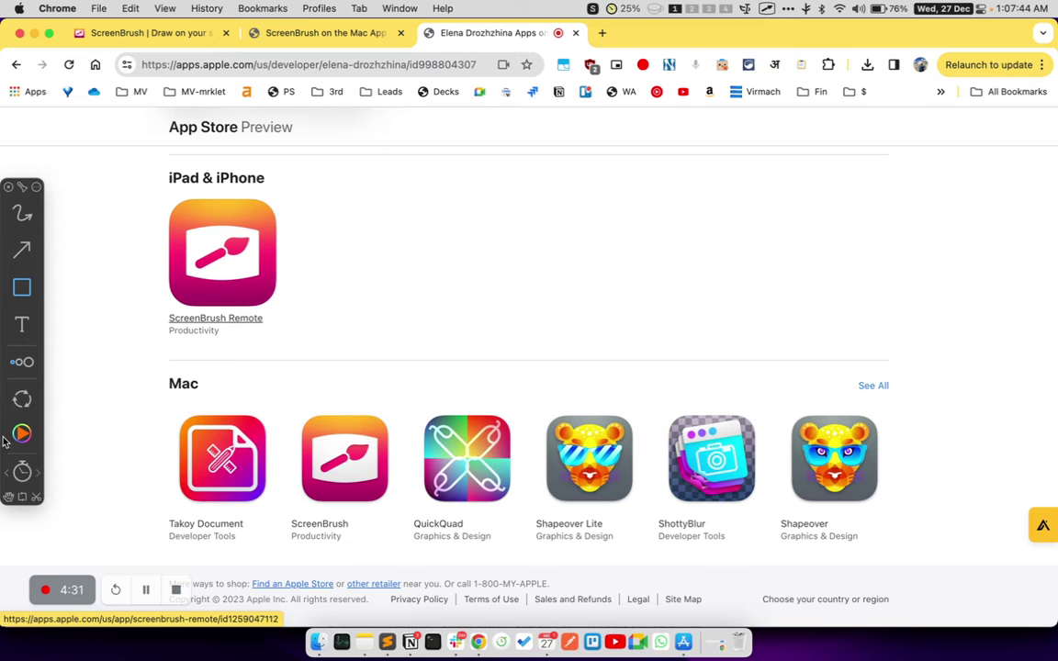
# Step: Review the line weights and confirm the drawing colour is orange FF7000
pyautogui.click(22, 362)
pyautogui.click(361, 306)
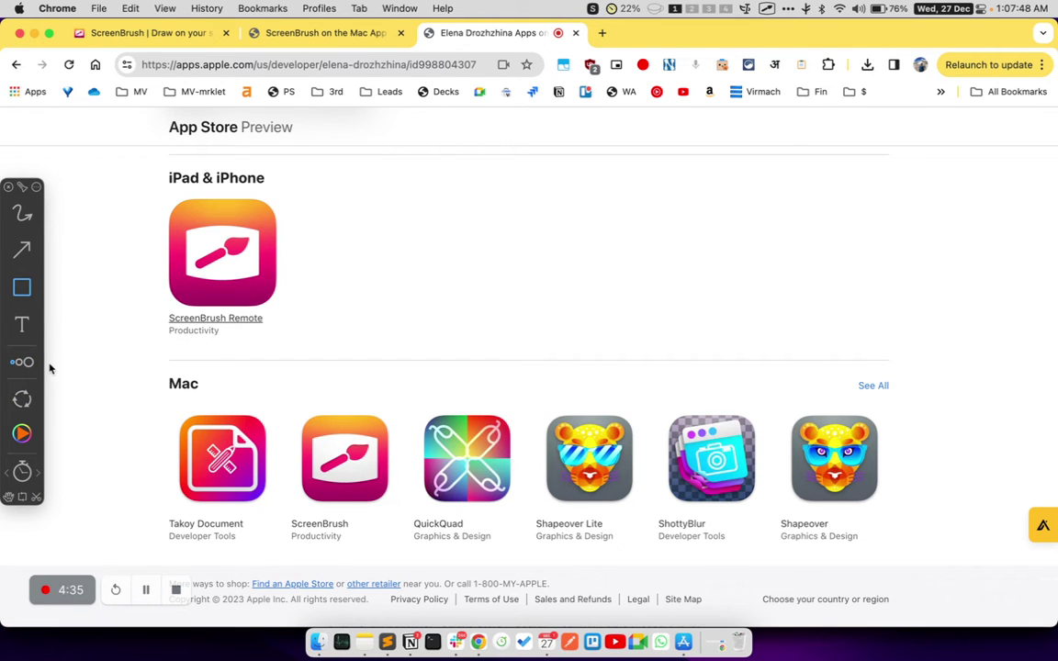
pyautogui.click(22, 435)
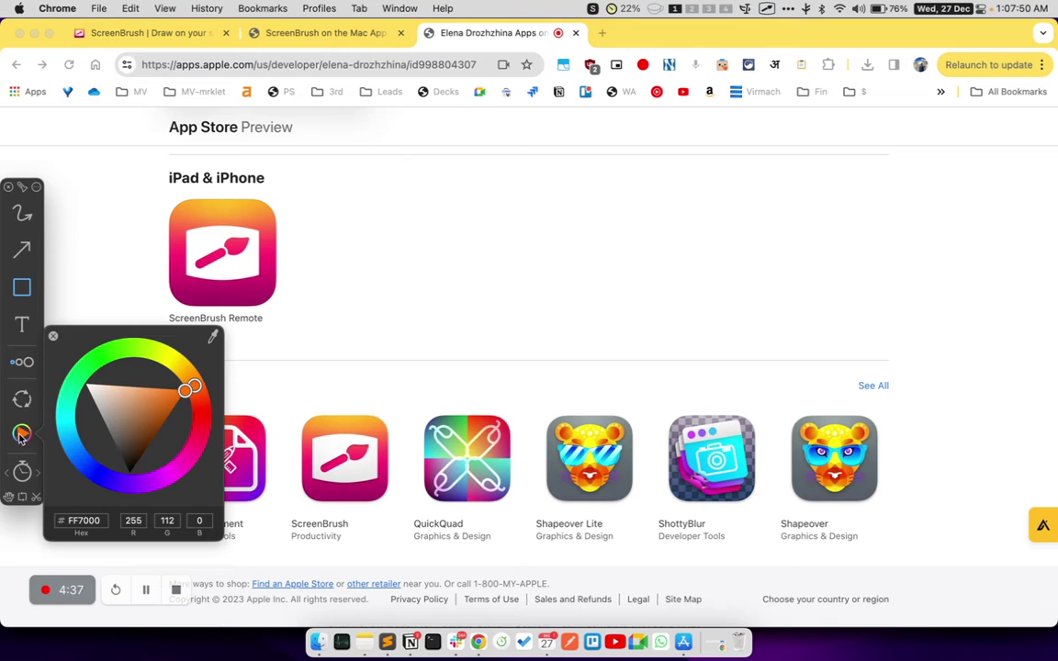
pyautogui.click(22, 435)
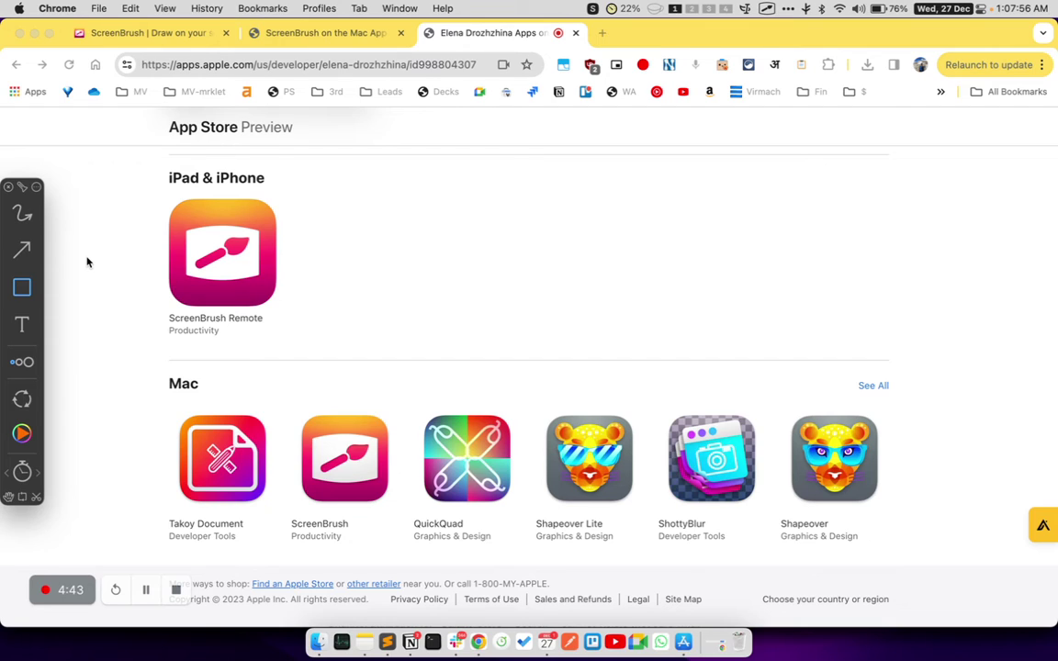
# Step: Hide the drawing toolbar and exit Ghost Mode
pyautogui.click(8, 188)
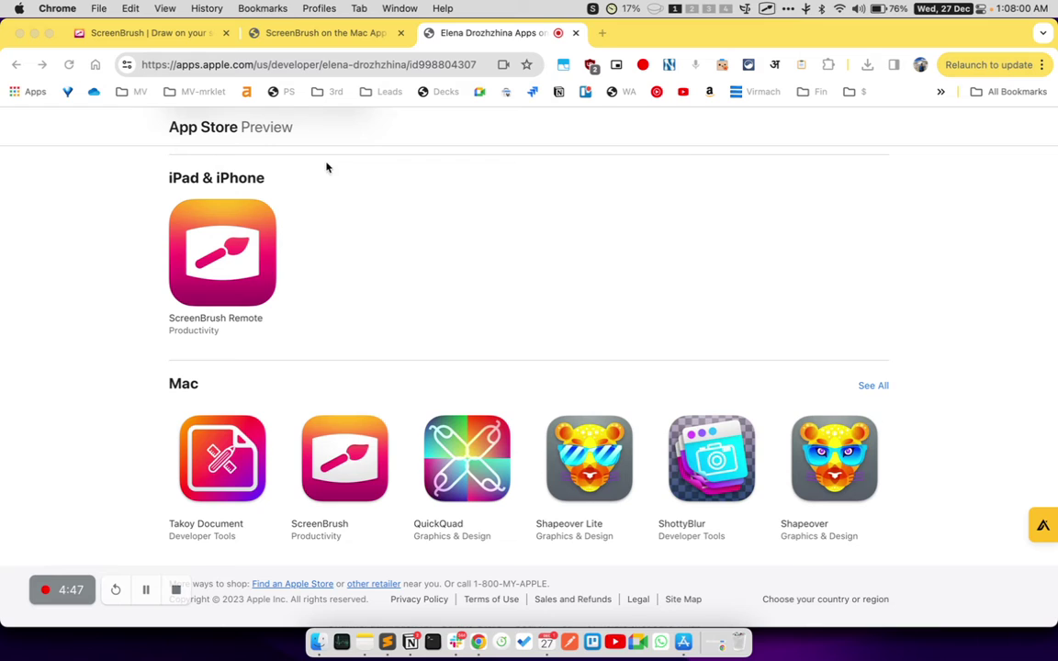
pyautogui.click(747, 9)
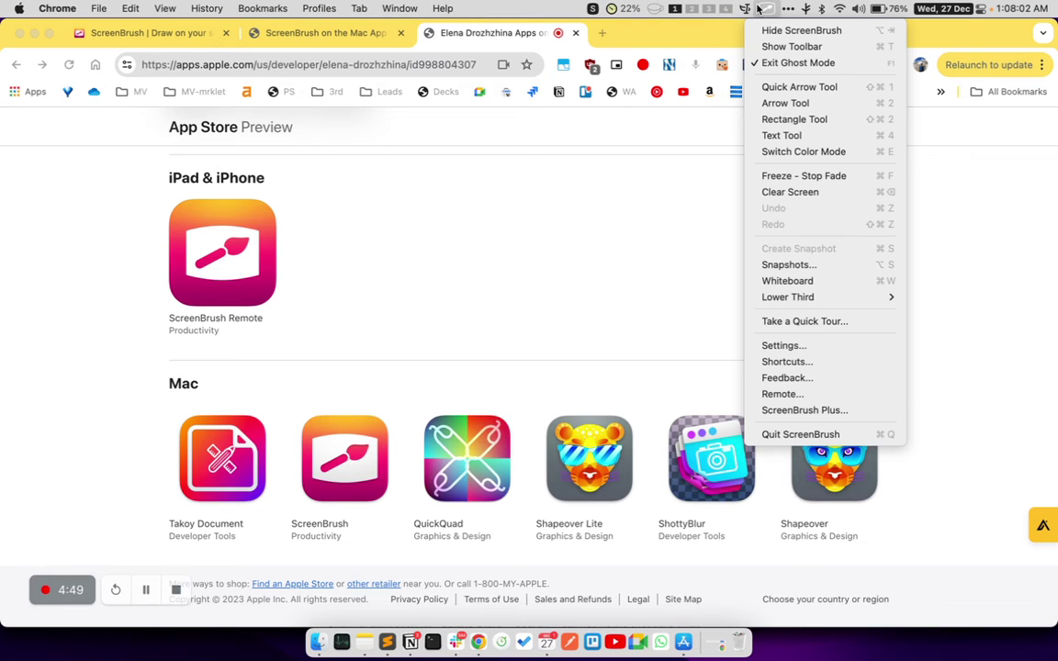
pyautogui.click(783, 64)
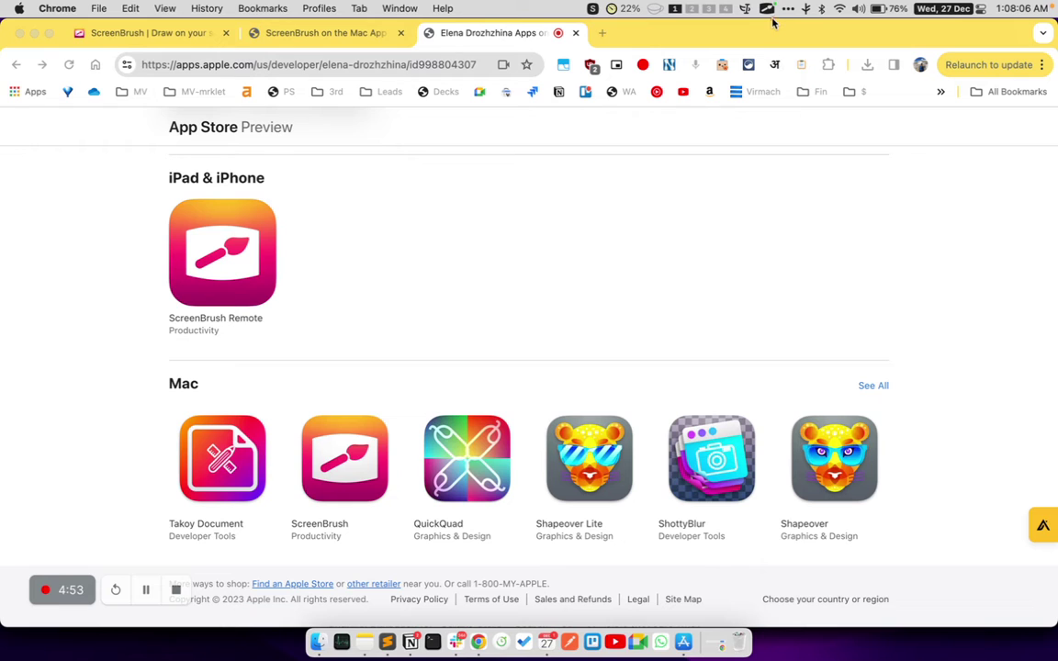
# Step: Turn Ghost Mode back on from the ScreenBrush menu
pyautogui.click(767, 10)
pyautogui.click(767, 10)
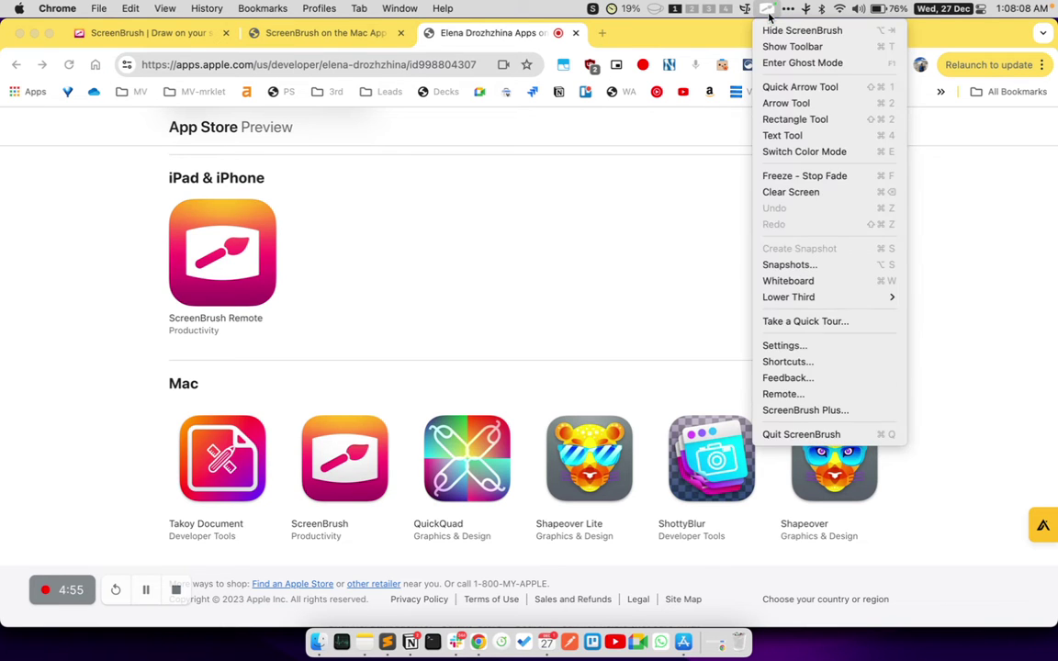
pyautogui.click(767, 10)
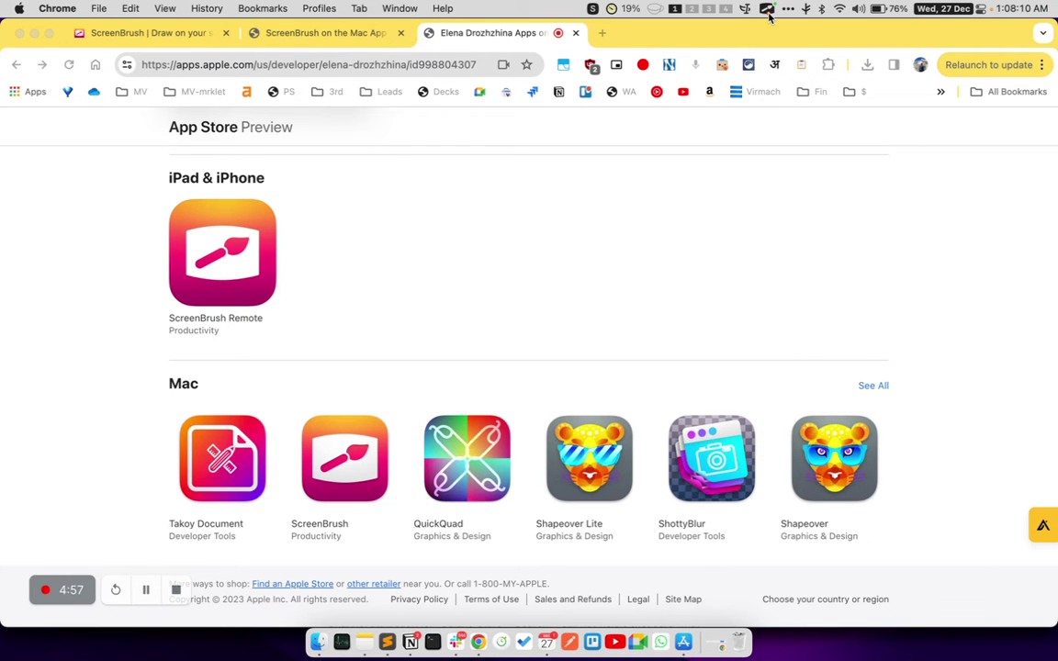
pyautogui.click(768, 11)
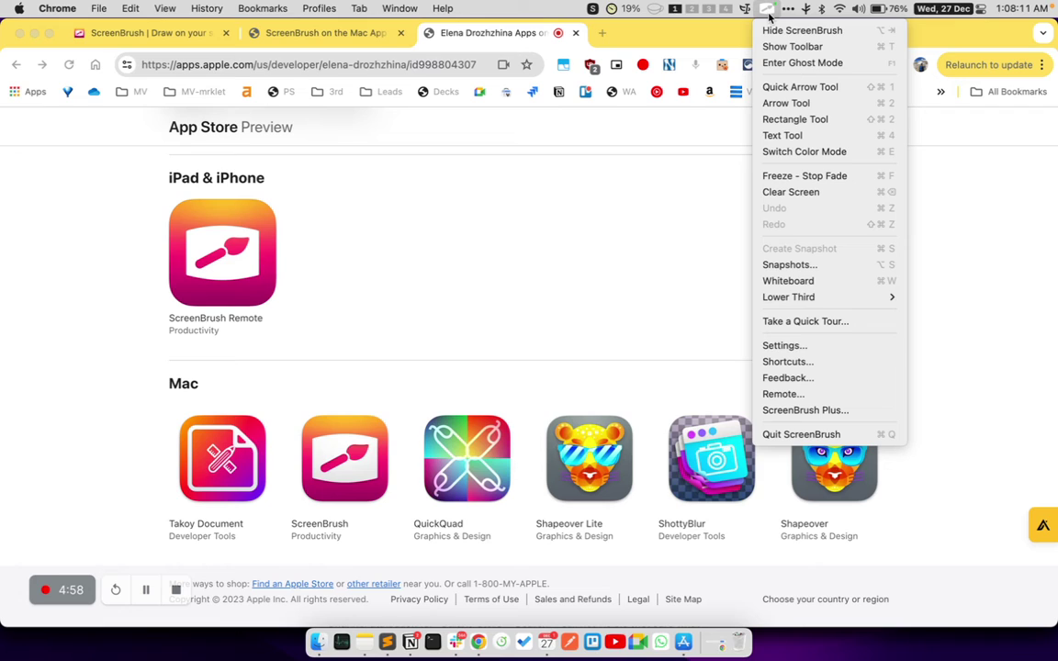
pyautogui.click(805, 71)
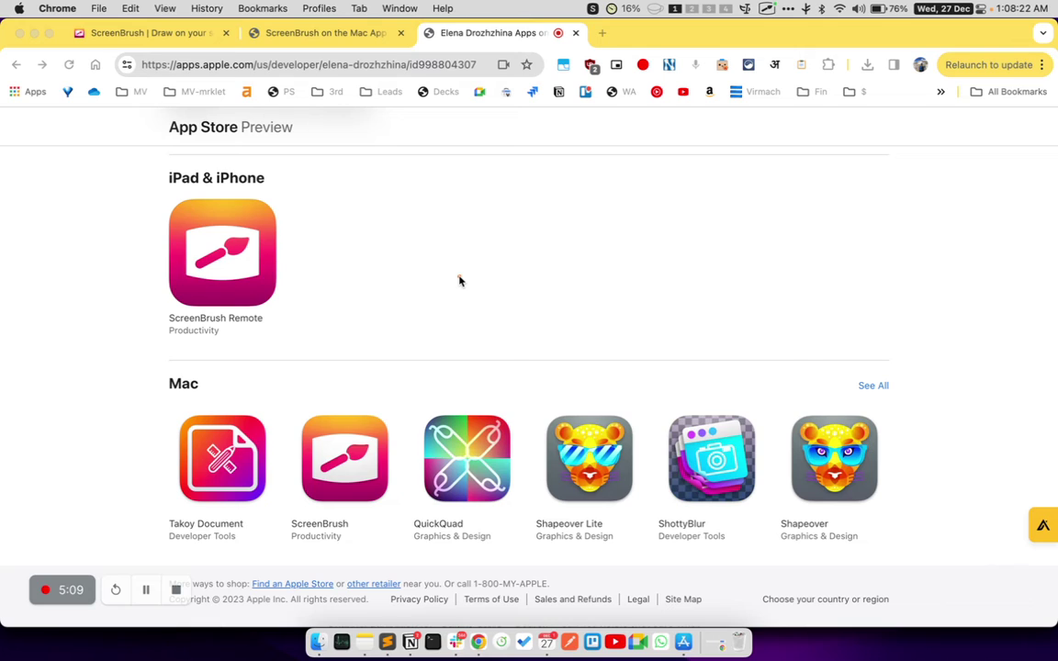
# Step: Box the ScreenBrush Remote, Takoy Document and ScreenBrush names and their category labels
pyautogui.moveTo(417, 239); pyautogui.dragTo(604, 342)
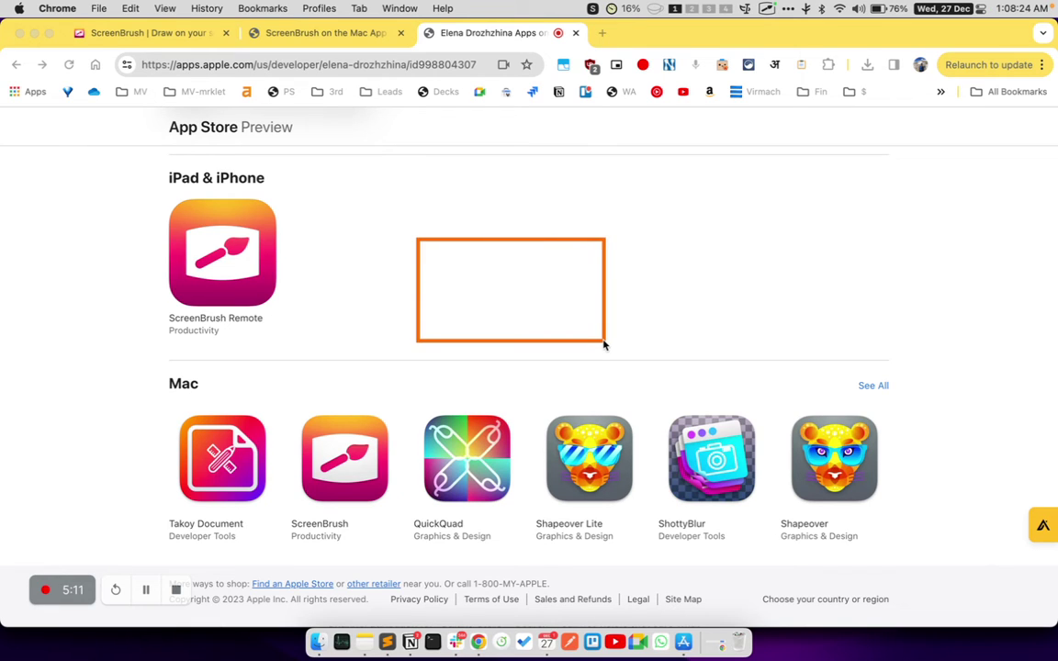
pyautogui.moveTo(166, 311); pyautogui.dragTo(288, 327)
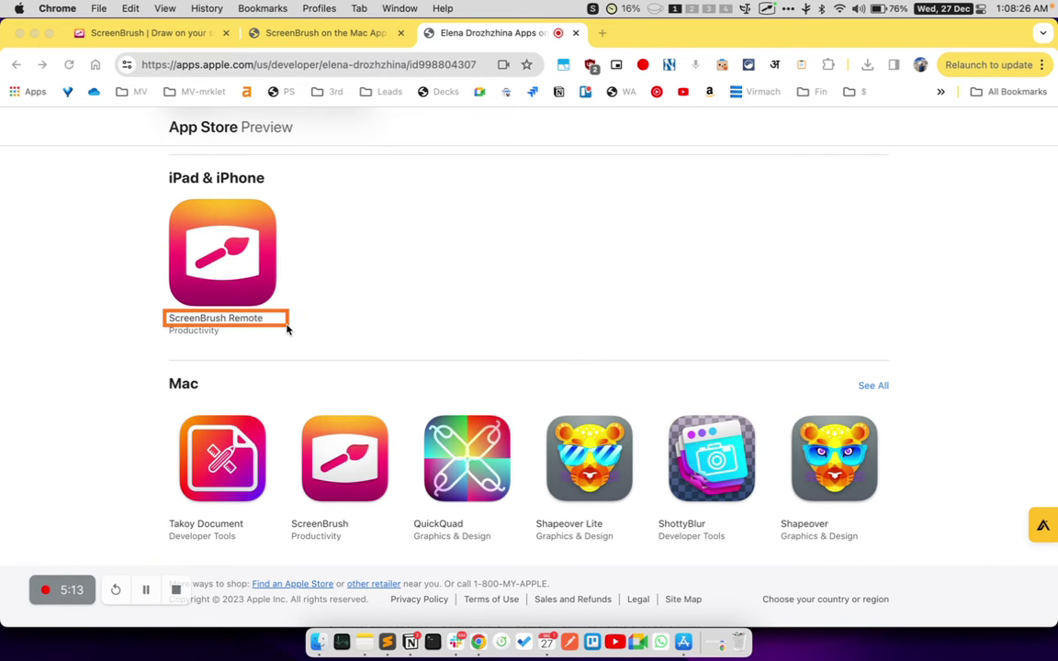
pyautogui.moveTo(164, 321); pyautogui.dragTo(230, 346)
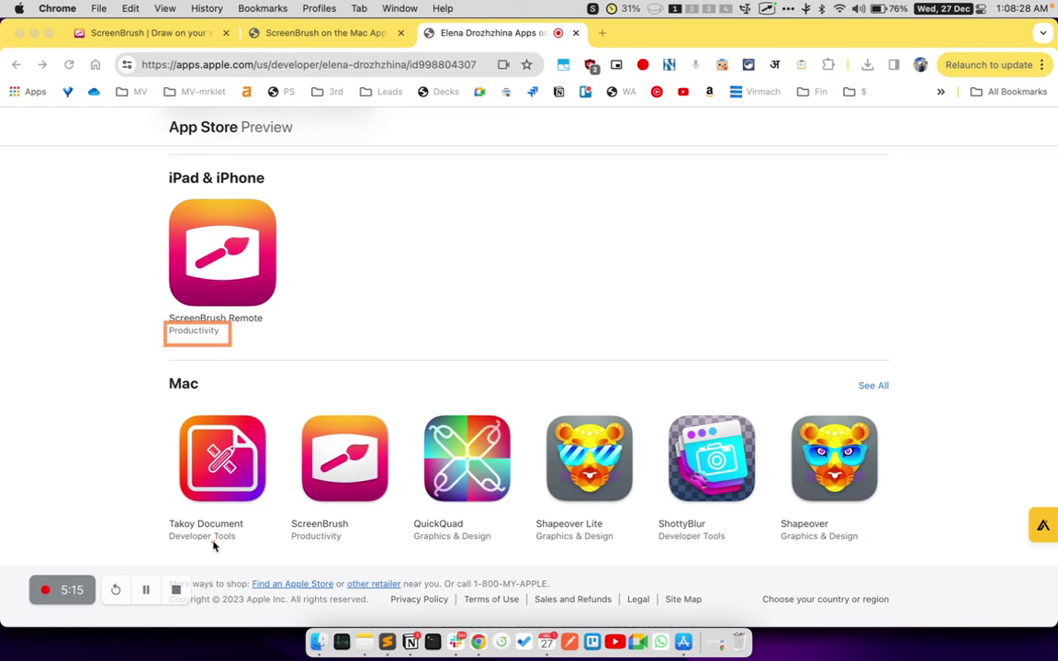
pyautogui.moveTo(168, 514); pyautogui.dragTo(255, 533)
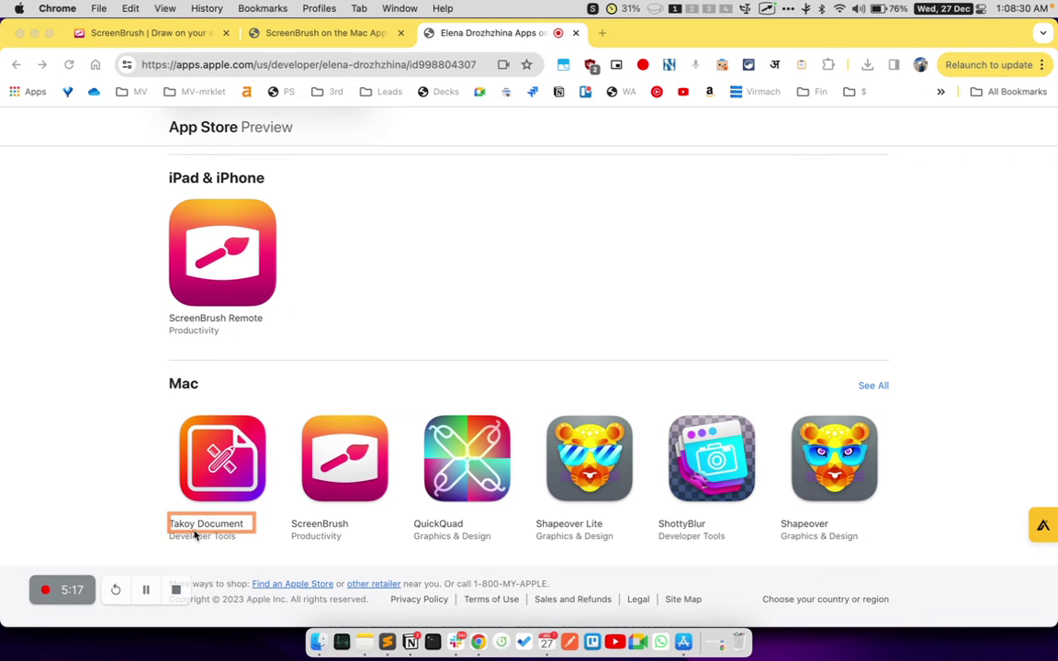
pyautogui.moveTo(165, 527)
pyautogui.mouseDown()
pyautogui.moveTo(257, 549)
pyautogui.moveTo(356, 535)
pyautogui.mouseUp()
pyautogui.moveTo(275, 516); pyautogui.dragTo(361, 532)
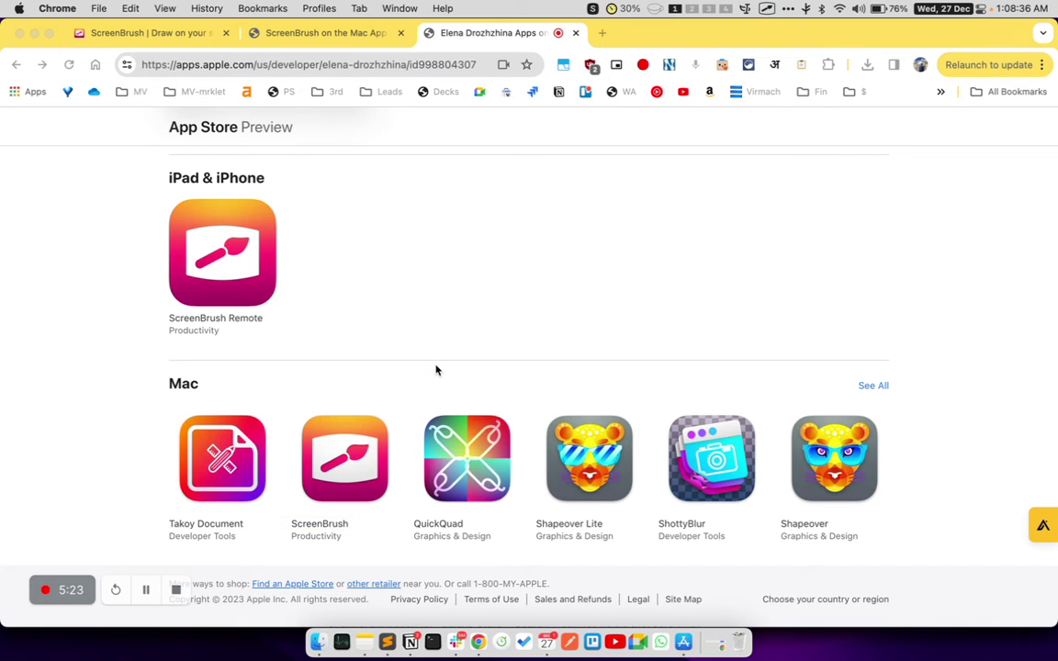
# Step: Open Shapeover Lite in a background tab and return the developer page to its top
pyautogui.moveTo(442, 371); pyautogui.dragTo(536, 420)
pyautogui.keyDown('super'); pyautogui.click(555, 441); pyautogui.keyUp('super')
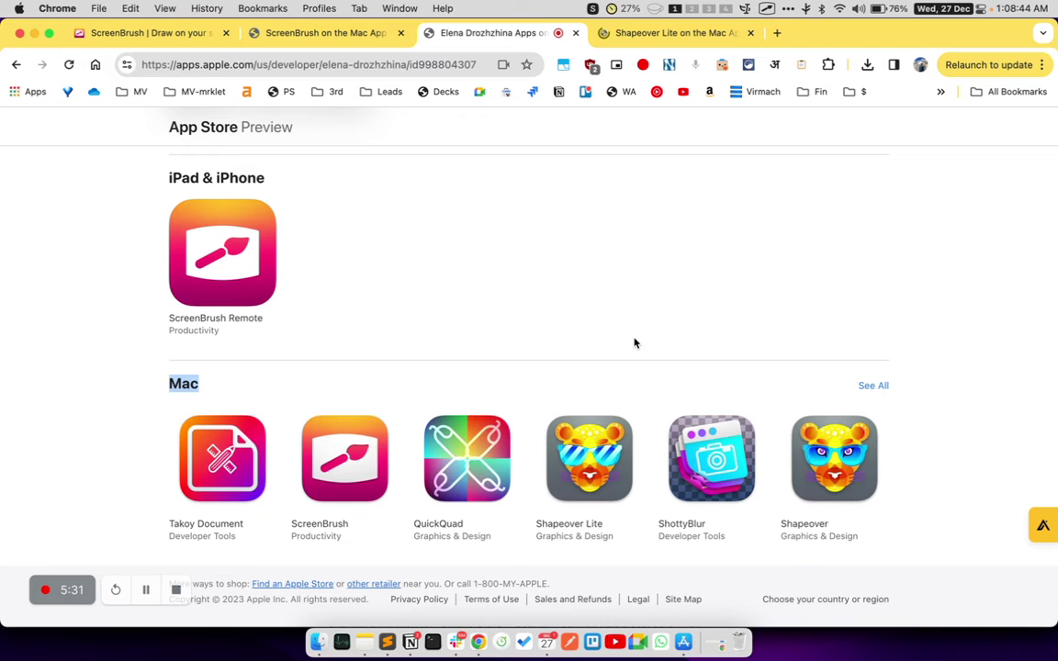
pyautogui.moveTo(665, 372); pyautogui.dragTo(718, 411)
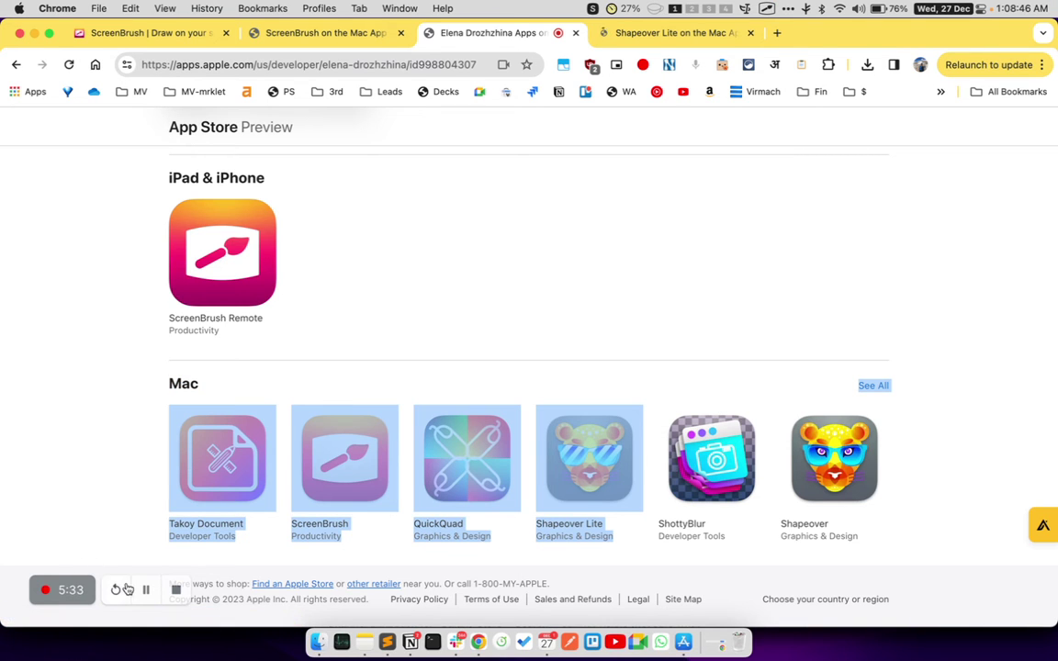
pyautogui.click(146, 590)
pyautogui.scroll(5, 390, 373)
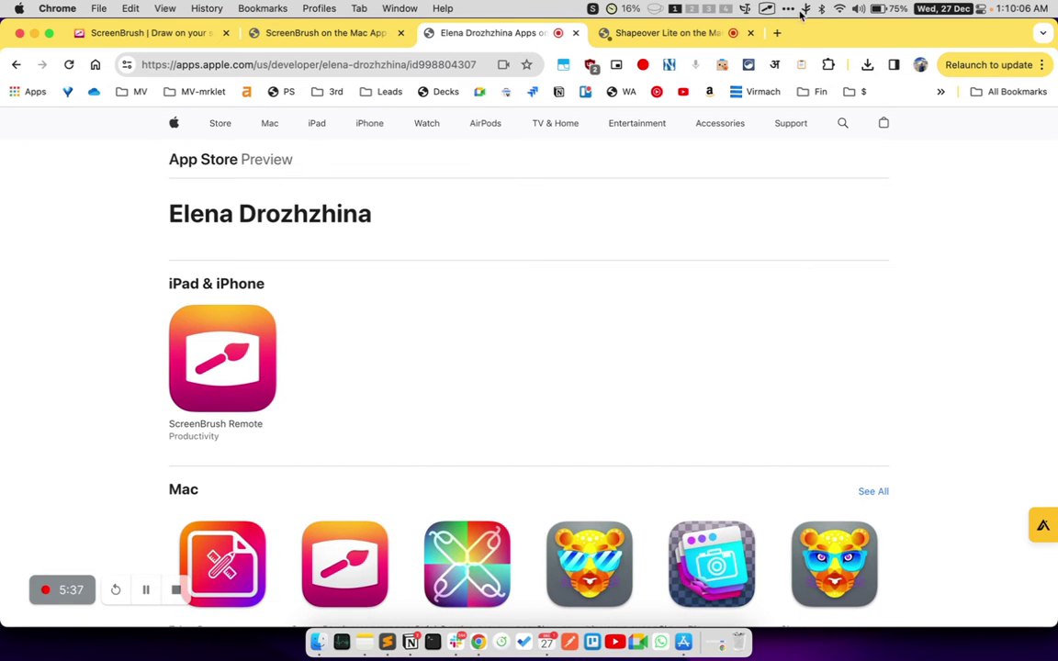
# Step: Draw a large, round orange circle beside the Apple Accessories links
pyautogui.click(767, 8)
pyautogui.click(649, 107)
pyautogui.moveTo(719, 123)
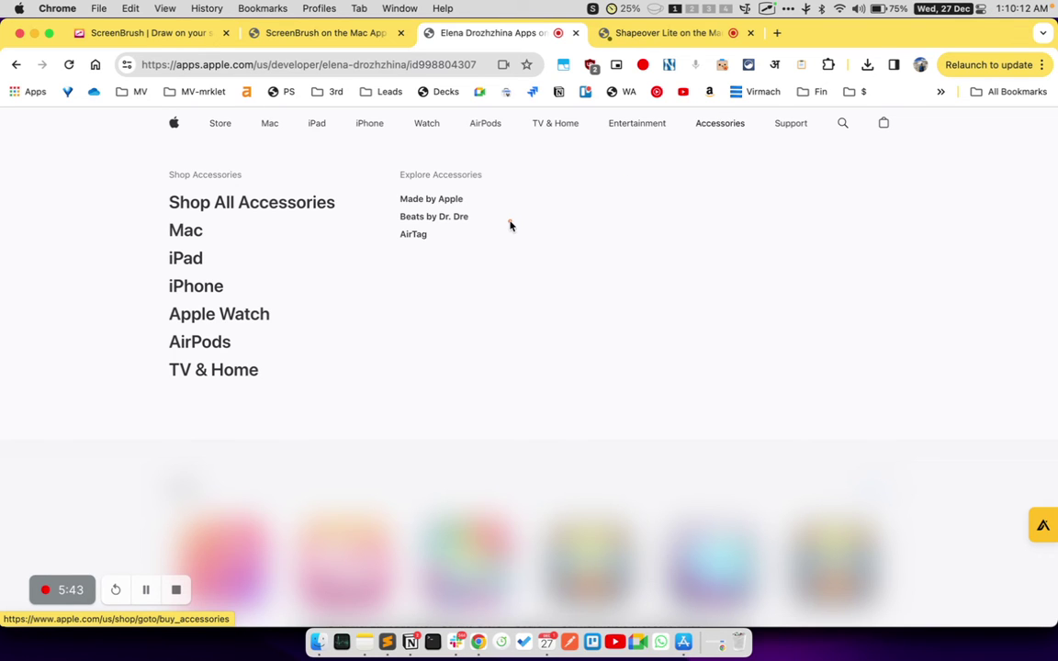
pyautogui.moveTo(510, 226); pyautogui.dragTo(695, 365)
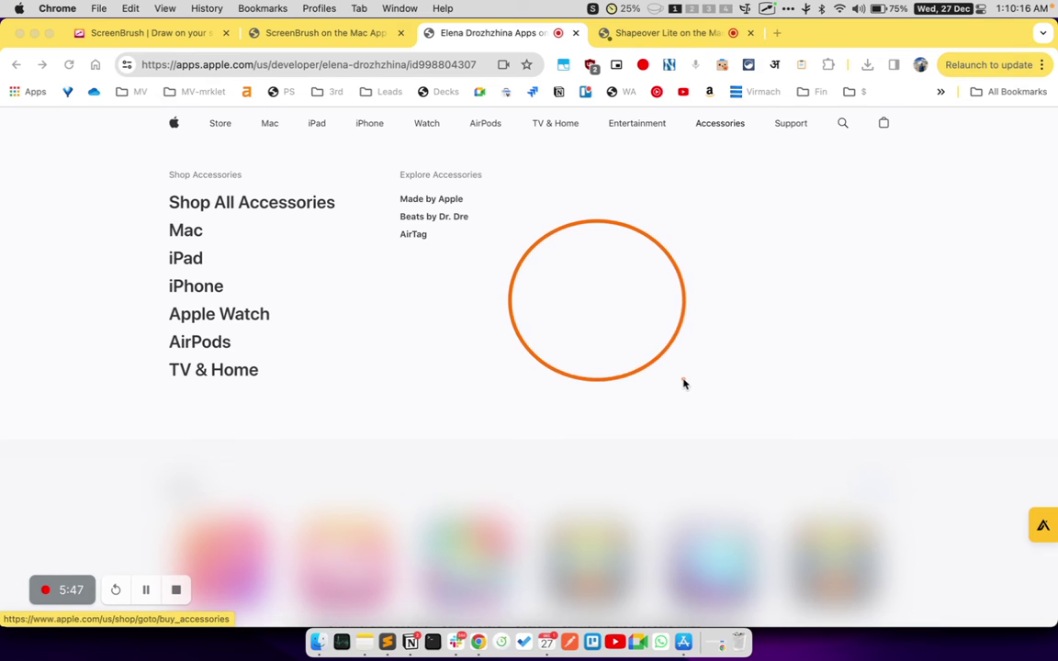
pyautogui.moveTo(695, 365); pyautogui.dragTo(692, 411)
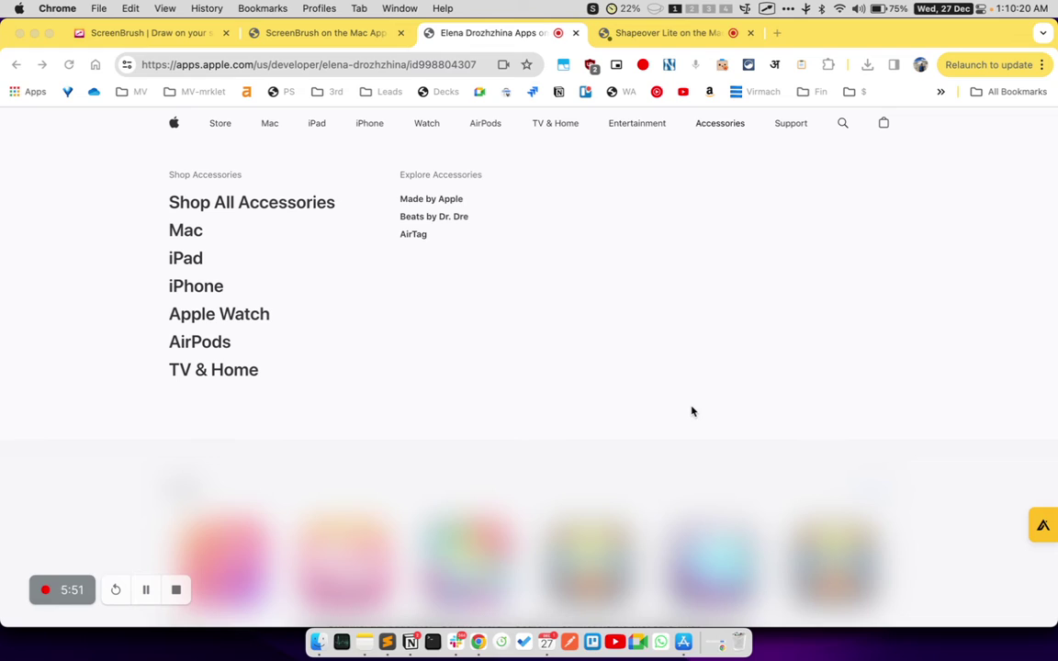
# Step: Turn the flashlight spotlight on and off twice, scrolling back to the page top in between
pyautogui.press('s')
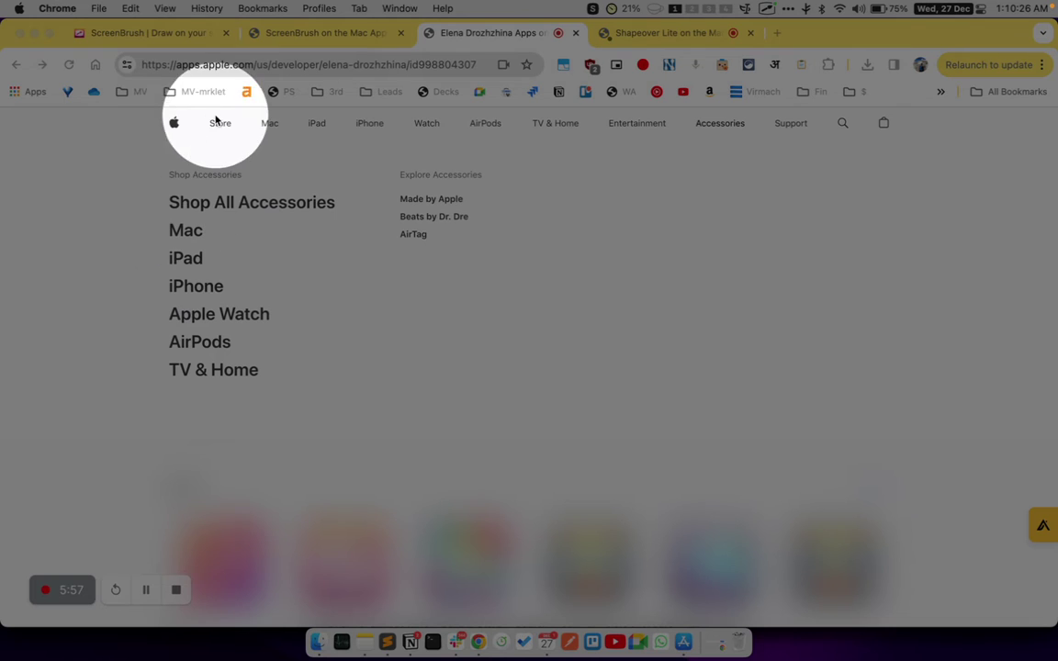
pyautogui.press('Escape')
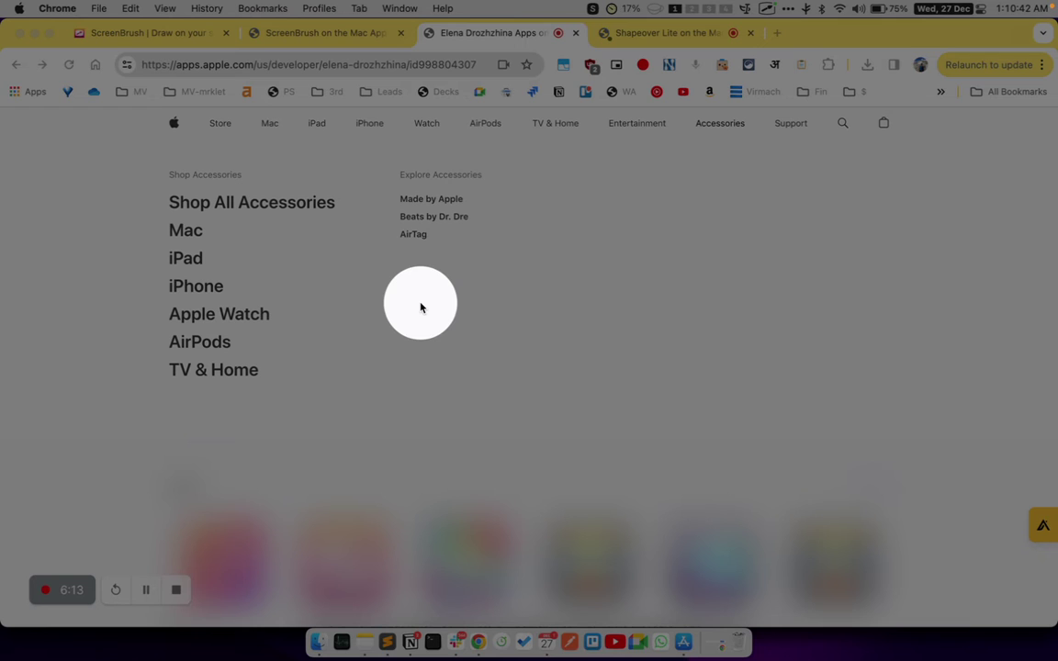
pyautogui.scroll(-3, 660, 574)
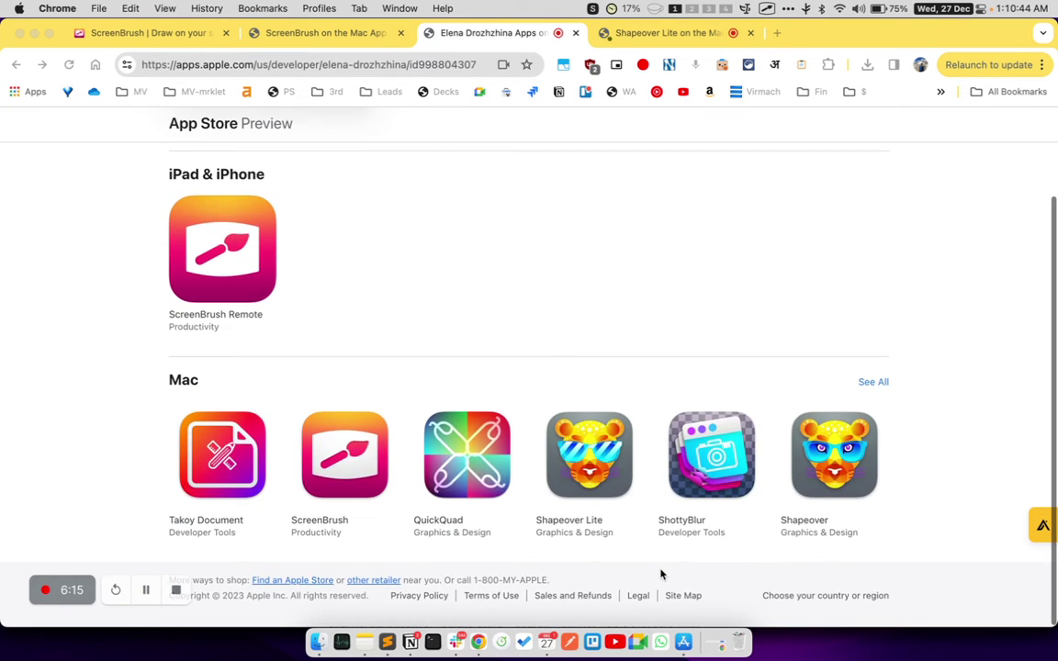
pyautogui.scroll(3, 660, 574)
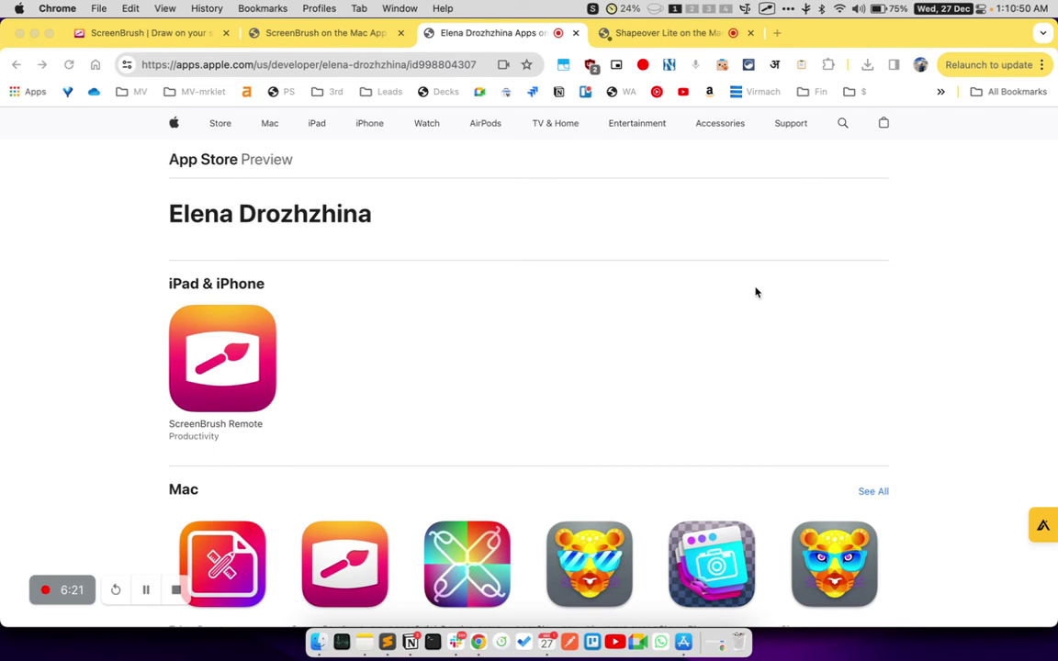
pyautogui.hotkey('ctrl', 'shift', 's')
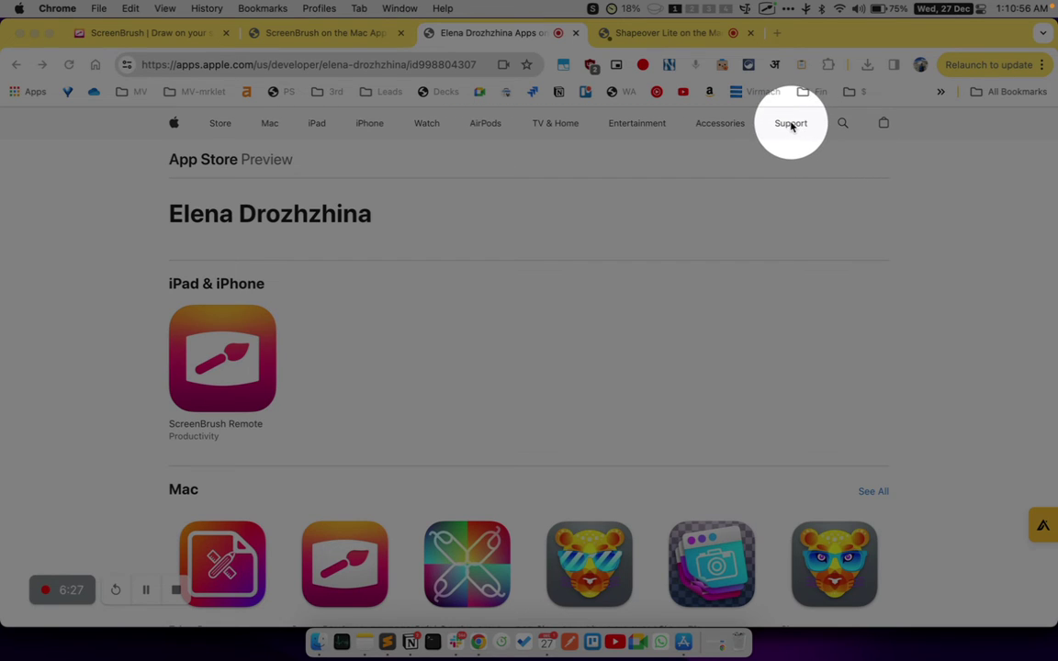
pyautogui.press('Escape')
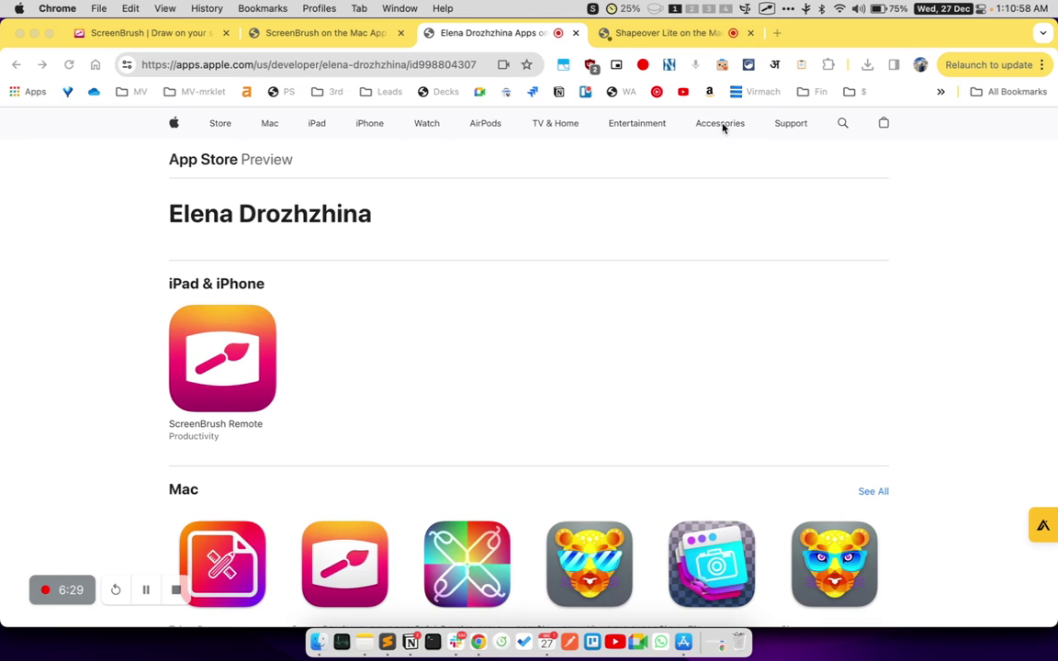
# Step: Open ScreenBrush Settings from the menu-bar icon and scroll through its options
pyautogui.click(767, 9)
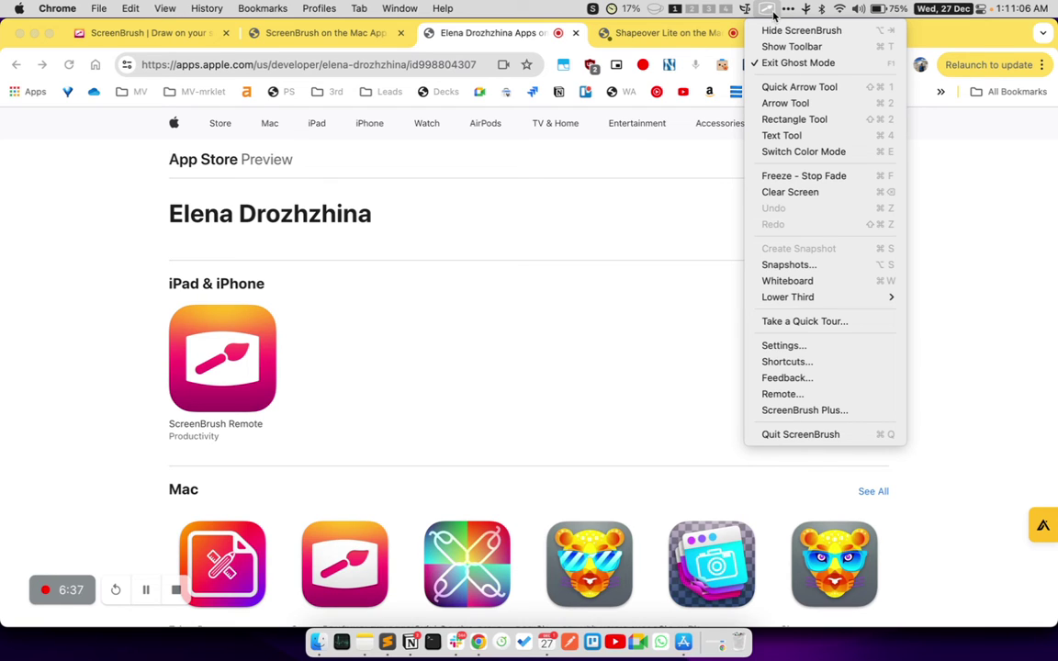
pyautogui.click(766, 11)
pyautogui.click(783, 345)
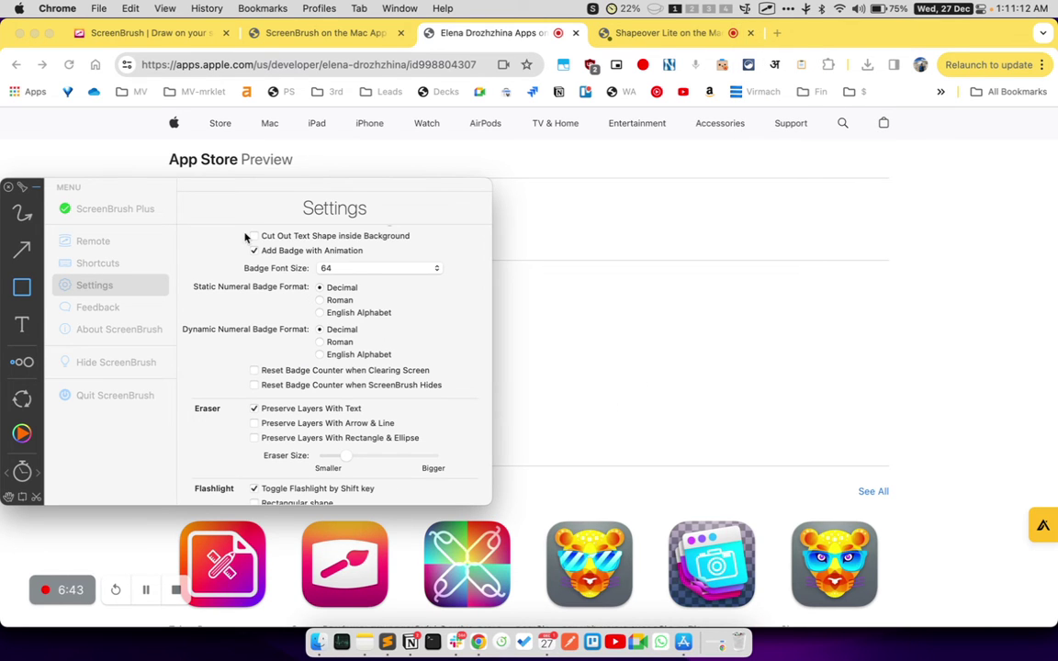
pyautogui.scroll(-5, 275, 349)
pyautogui.scroll(-5, 275, 348)
pyautogui.scroll(15, 275, 349)
pyautogui.scroll(10, 276, 349)
pyautogui.scroll(5, 276, 349)
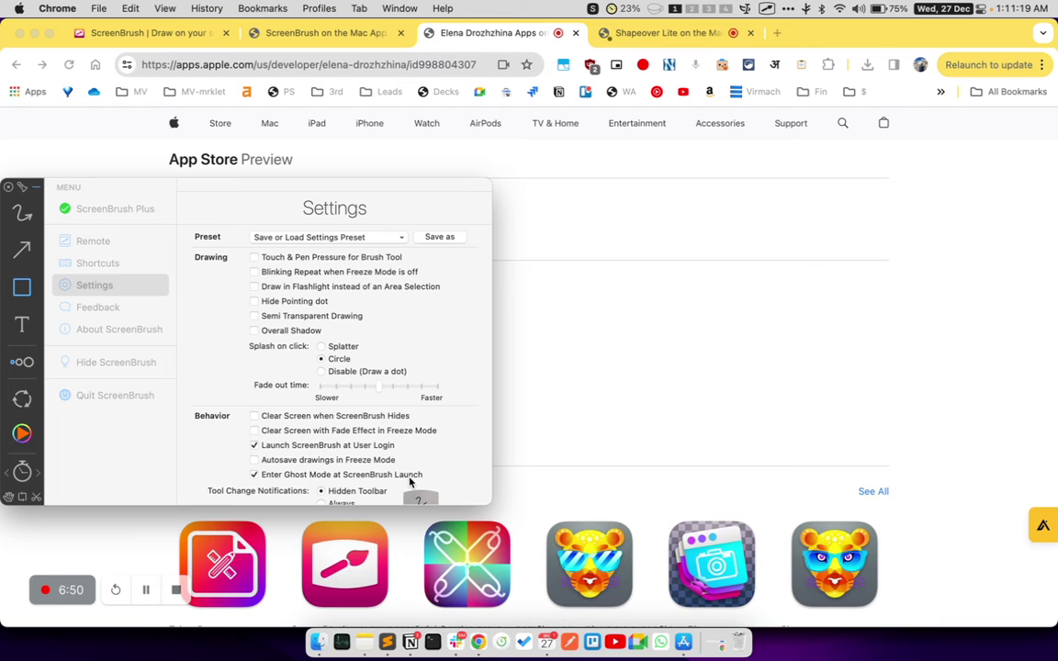
pyautogui.scroll(-3, 407, 479)
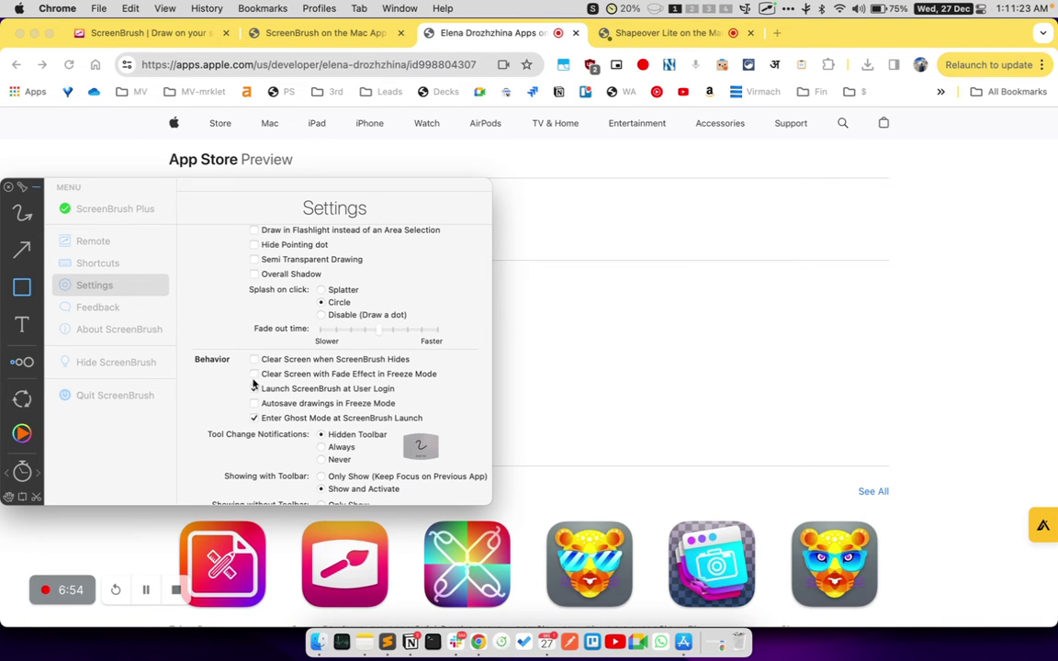
# Step: Nudge the Settings window right and browse down to Appearance, Cursor Halo and Colors
pyautogui.moveTo(265, 392); pyautogui.dragTo(315, 402)
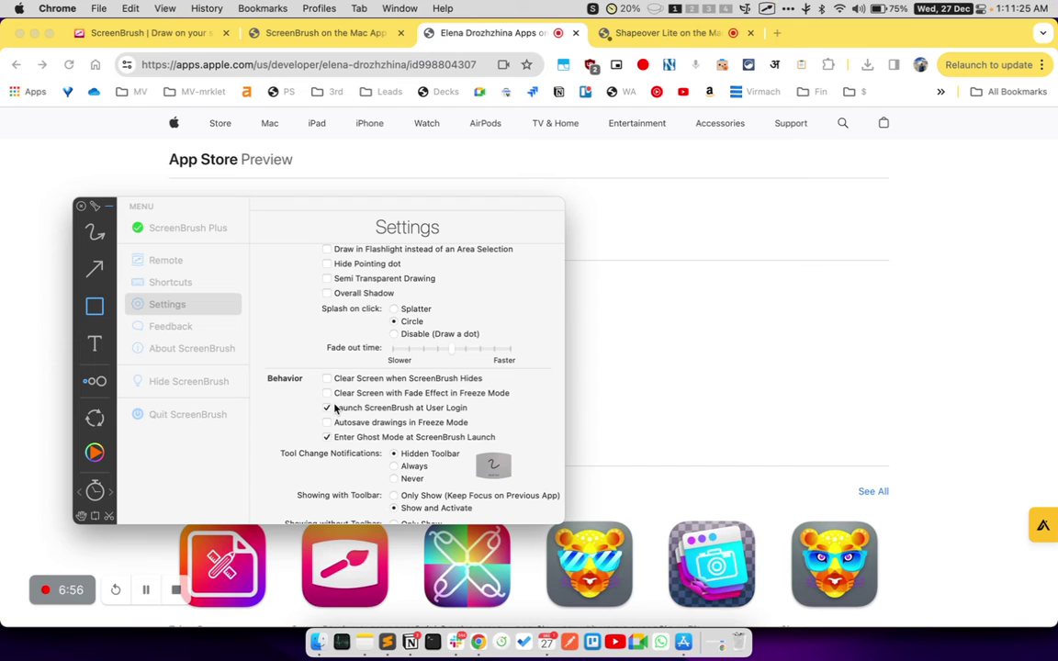
pyautogui.scroll(-5, 327, 463)
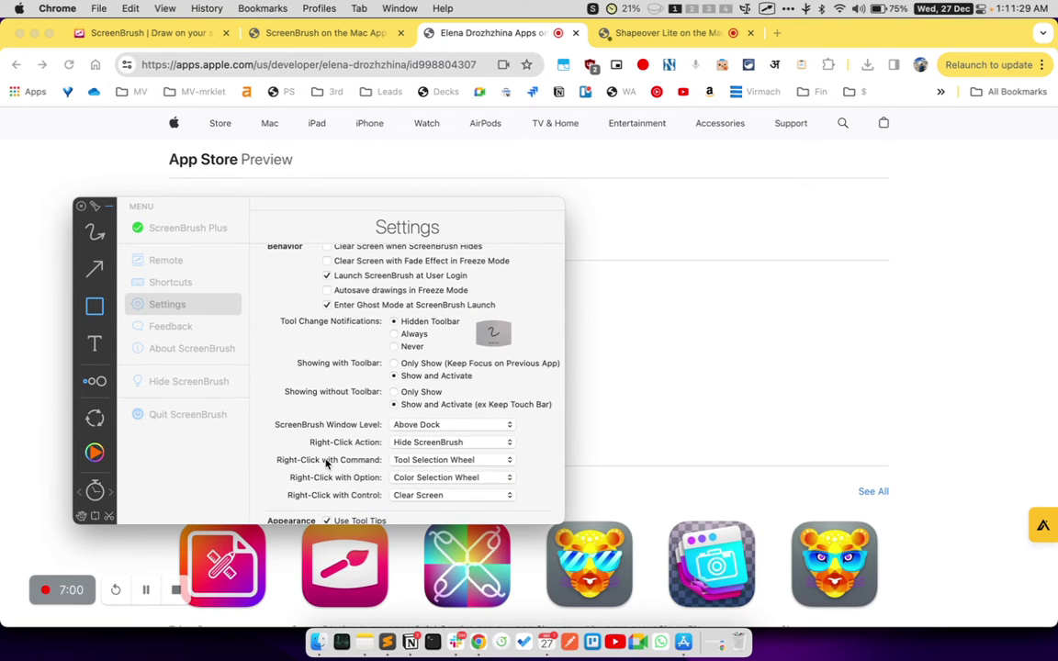
pyautogui.scroll(-2, 326, 464)
pyautogui.scroll(-2, 326, 463)
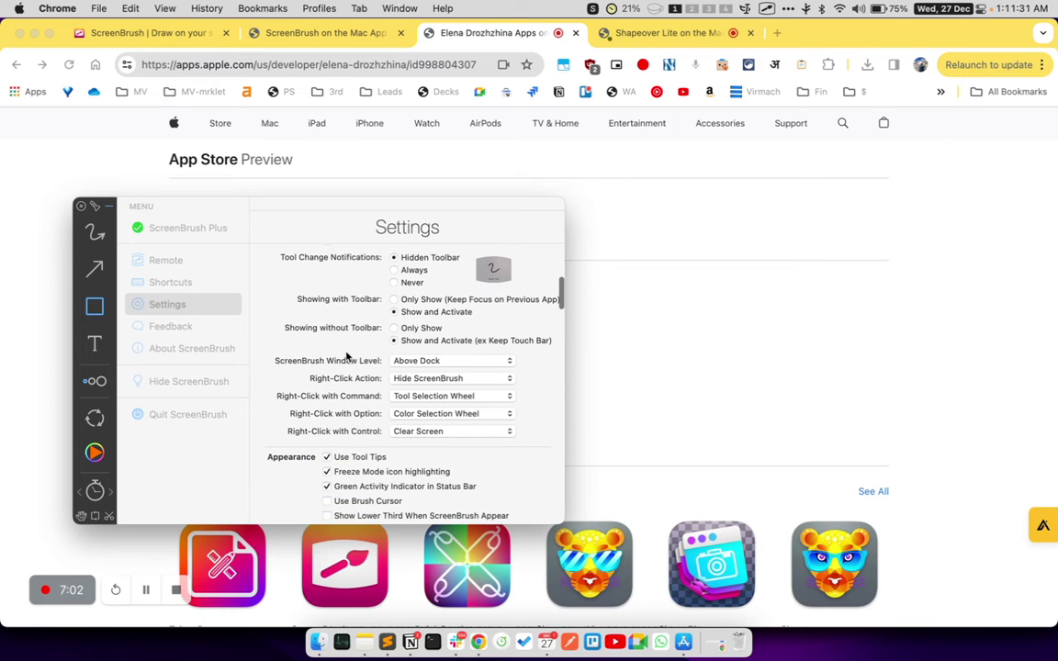
pyautogui.scroll(-2, 346, 355)
pyautogui.scroll(-2, 346, 356)
pyautogui.scroll(-1, 346, 355)
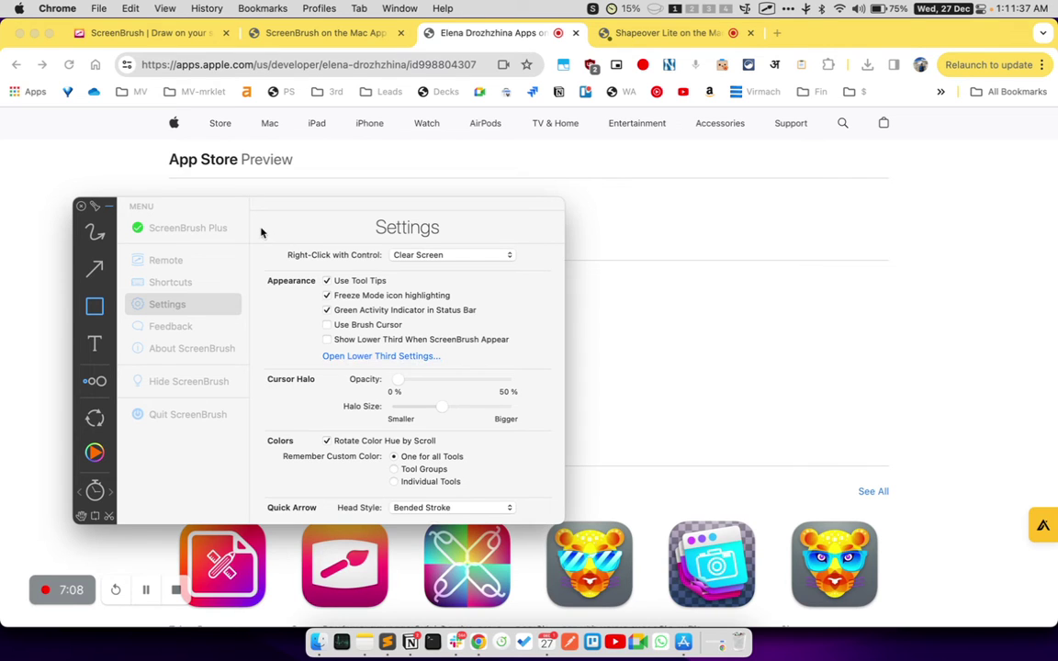
# Step: Close Settings and draw an orange ellipse and rectangle beside the ScreenBrush Remote icon
pyautogui.click(108, 207)
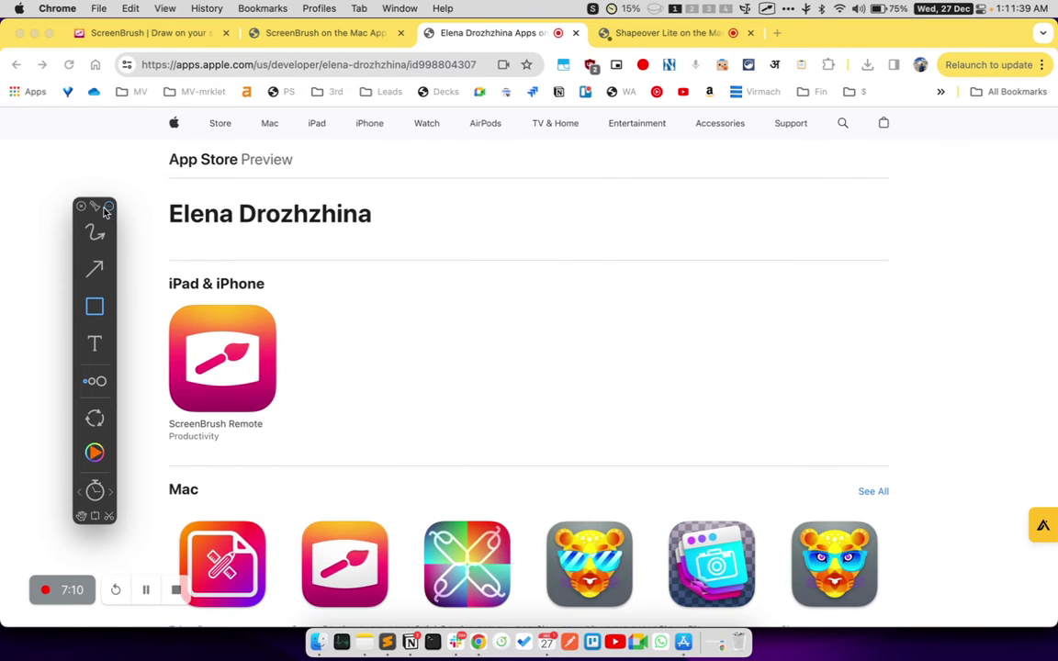
pyautogui.click(96, 308)
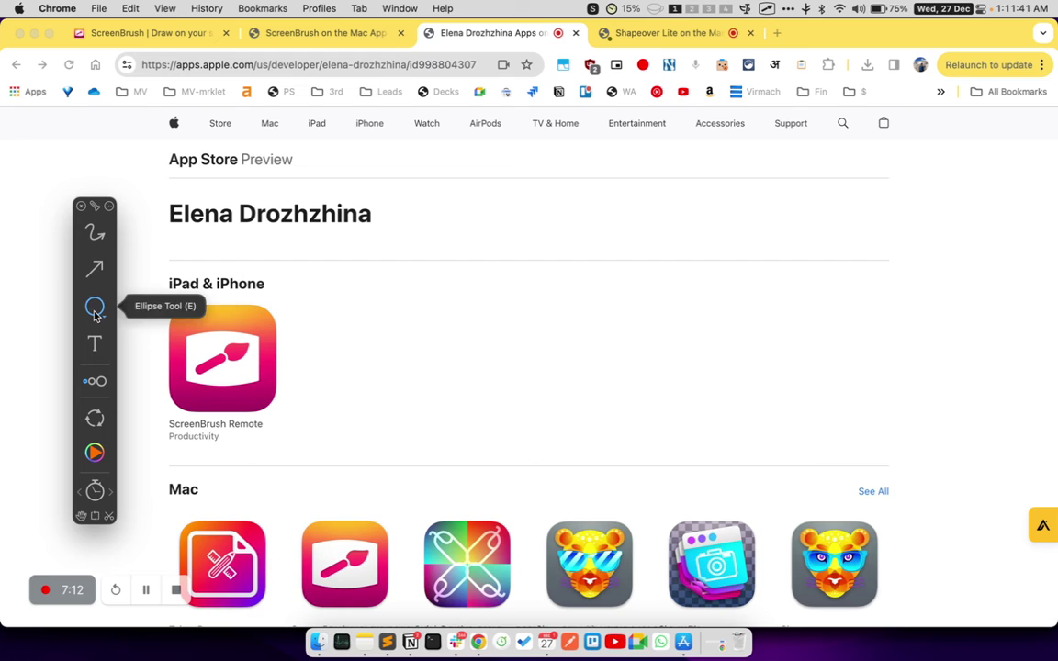
pyautogui.click(424, 332)
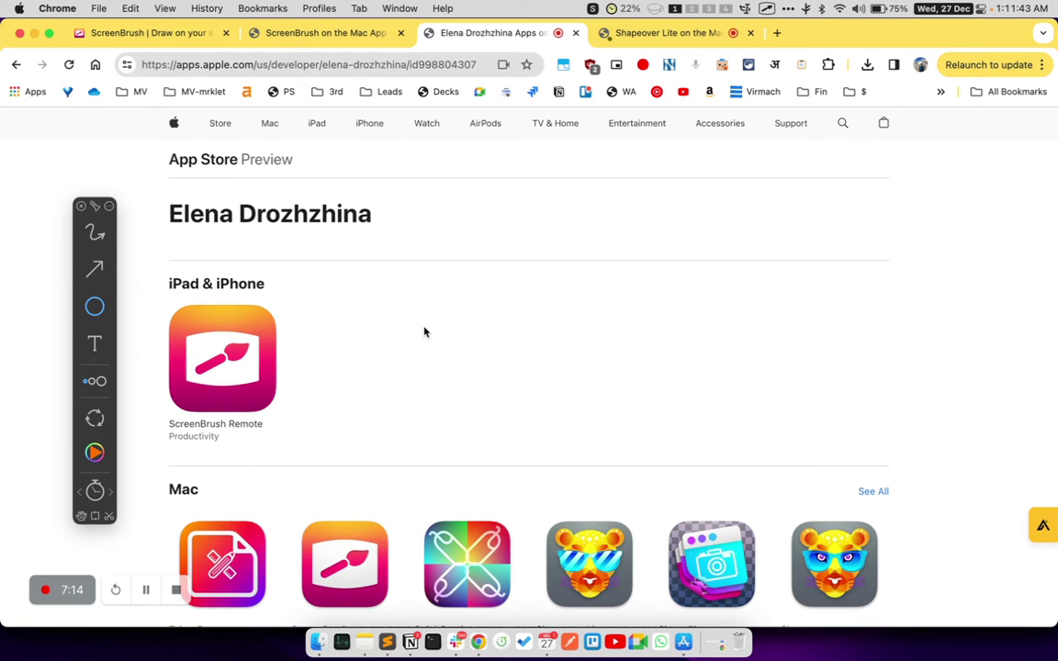
pyautogui.moveTo(424, 331); pyautogui.dragTo(593, 411)
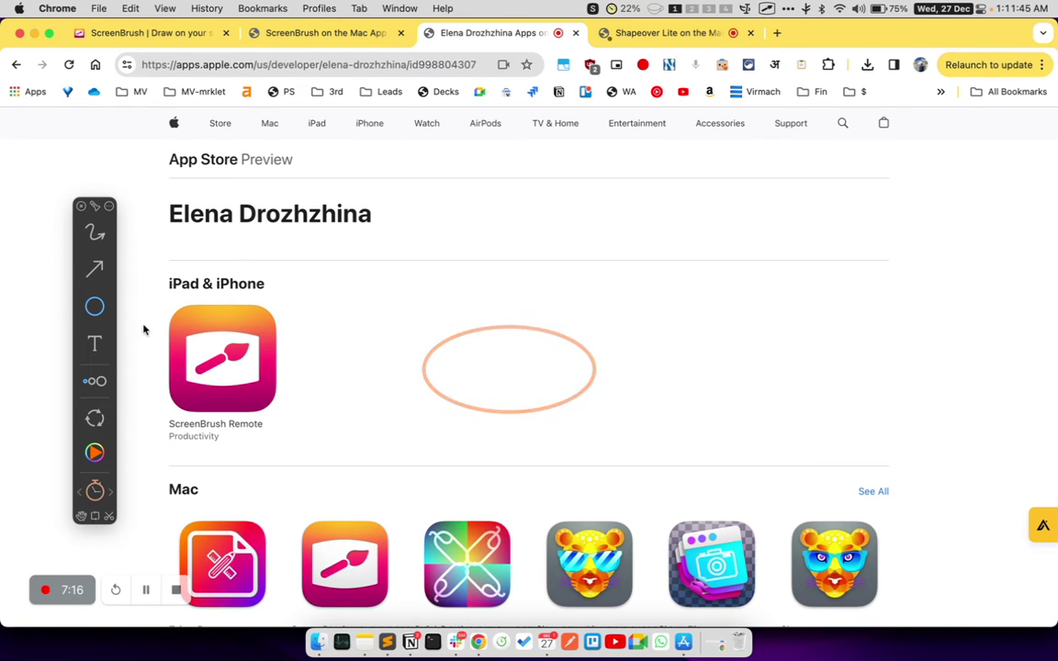
pyautogui.click(95, 306)
pyautogui.moveTo(415, 266); pyautogui.dragTo(739, 379)
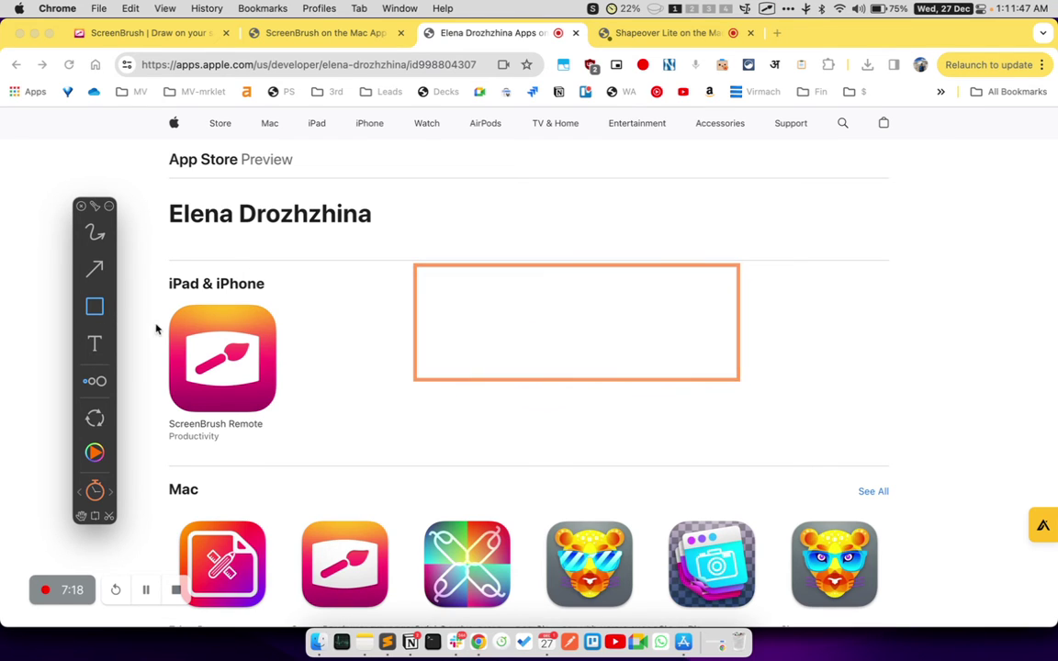
# Step: Add an arrow and a freehand loop beside the ScreenBrush Remote icon
pyautogui.click(94, 268)
pyautogui.moveTo(309, 300); pyautogui.dragTo(505, 313)
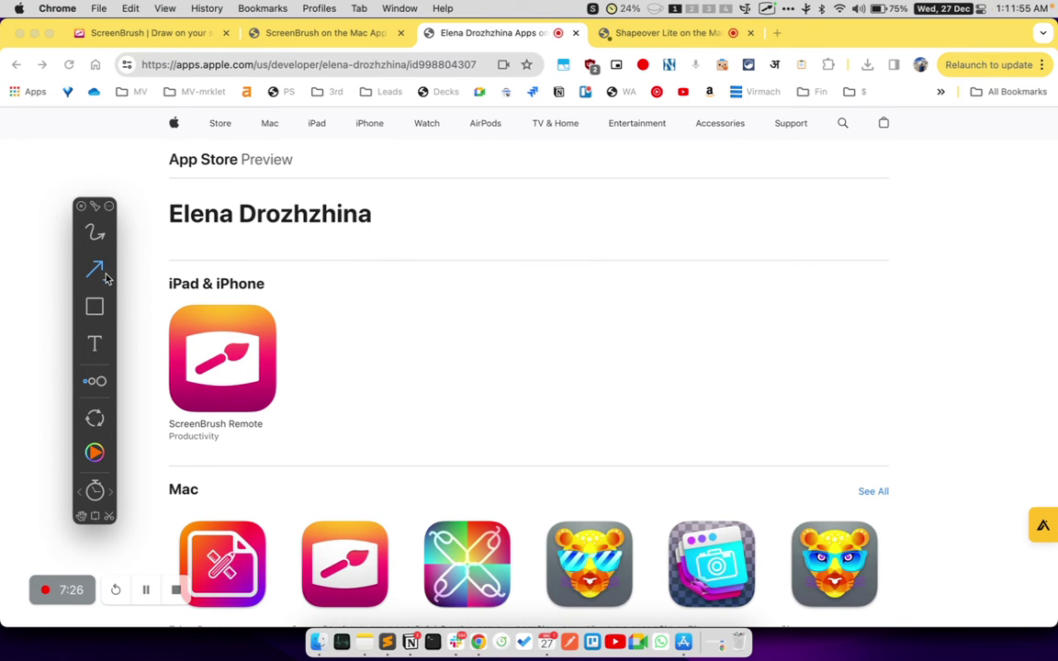
pyautogui.click(97, 234)
pyautogui.moveTo(395, 319)
pyautogui.mouseDown()
pyautogui.moveTo(667, 285)
pyautogui.moveTo(477, 443)
pyautogui.moveTo(371, 378)
pyautogui.moveTo(328, 321)
pyautogui.moveTo(274, 290)
pyautogui.mouseUp()
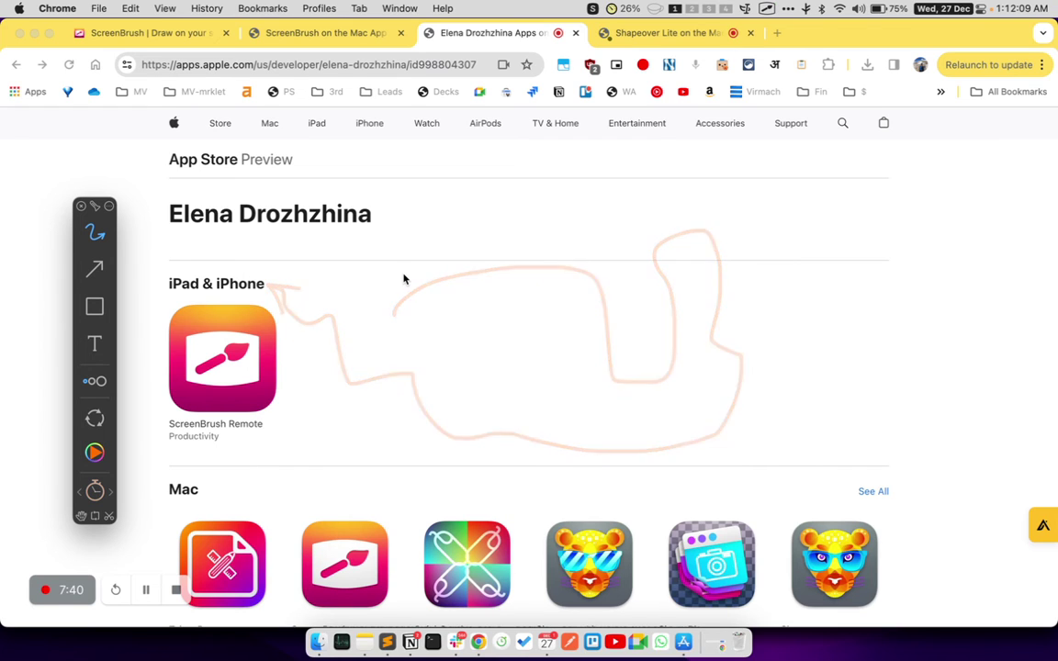
# Step: Open ScreenBrush settings and dismiss Chrome's high CPU usage warning with 'Let it continue'
pyautogui.click(110, 206)
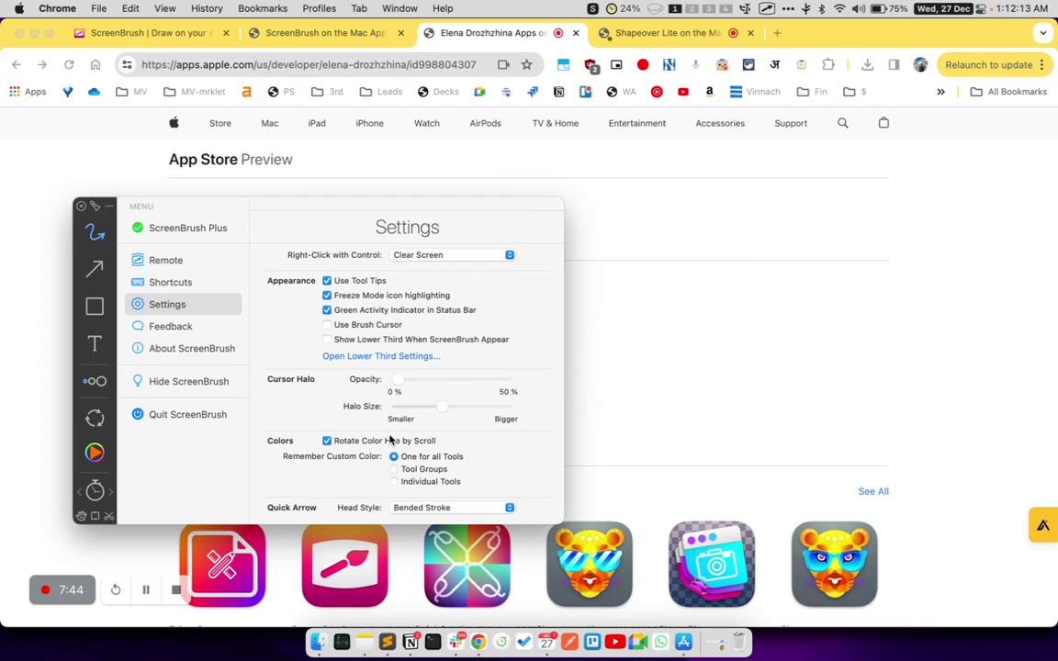
pyautogui.scroll(-2, 392, 450)
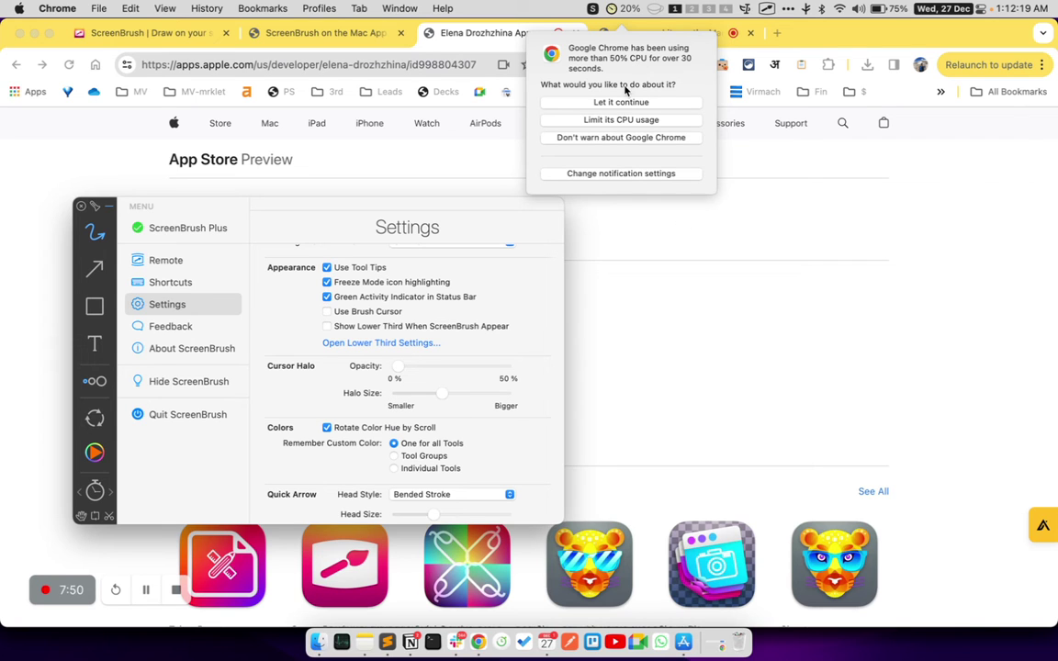
pyautogui.click(621, 102)
# Step: Browse Settings past Badge, Eraser, Flashlight, Snapshots and Zoom to Custom Clear Screen and Misc
pyautogui.scroll(-5, 421, 401)
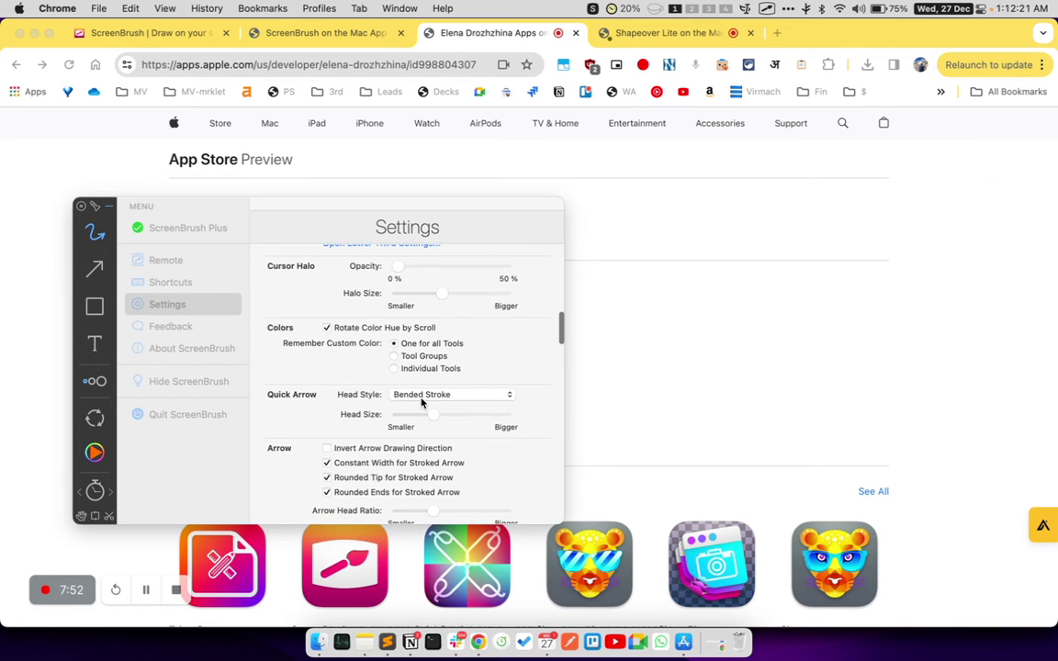
pyautogui.scroll(-2, 421, 402)
pyautogui.scroll(-3, 421, 401)
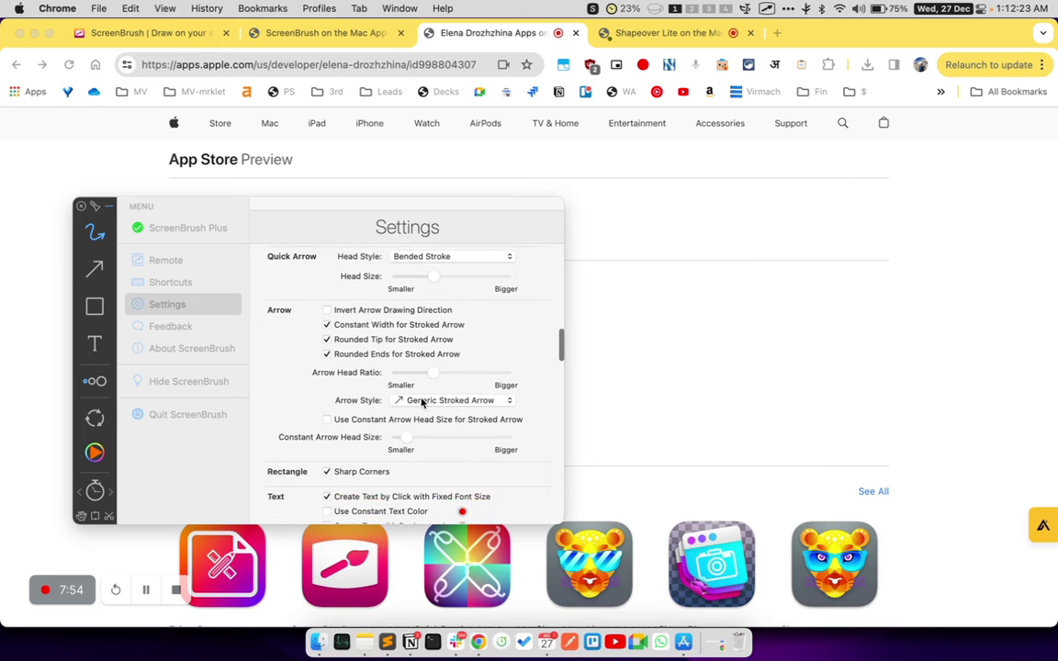
pyautogui.scroll(-2, 422, 402)
pyautogui.scroll(-3, 421, 402)
pyautogui.scroll(-3, 422, 401)
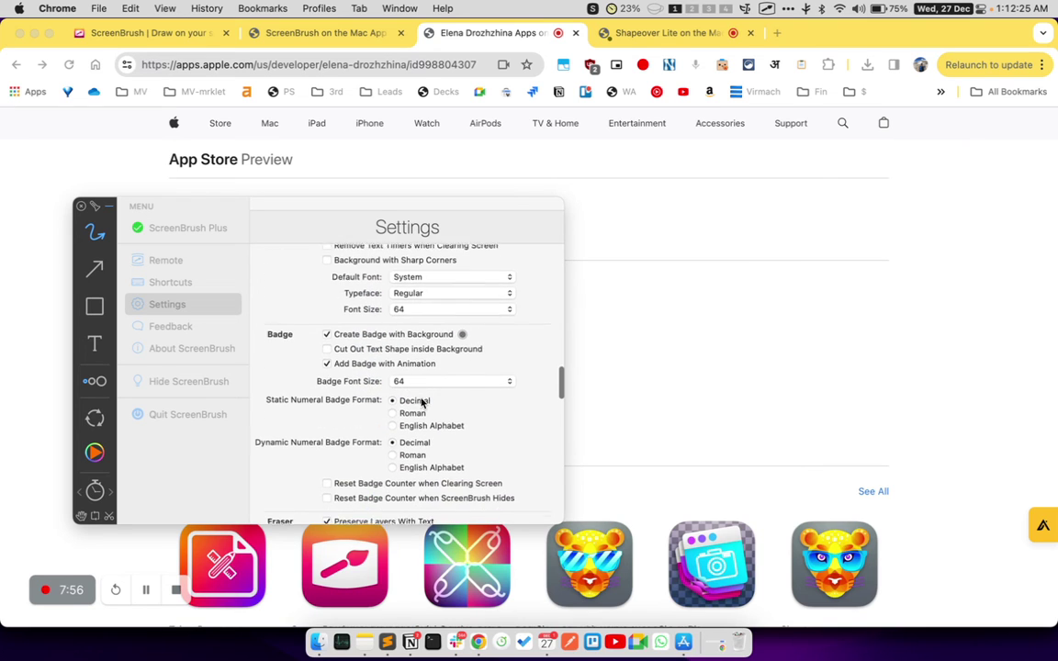
pyautogui.scroll(-3, 421, 402)
pyautogui.scroll(-1, 422, 401)
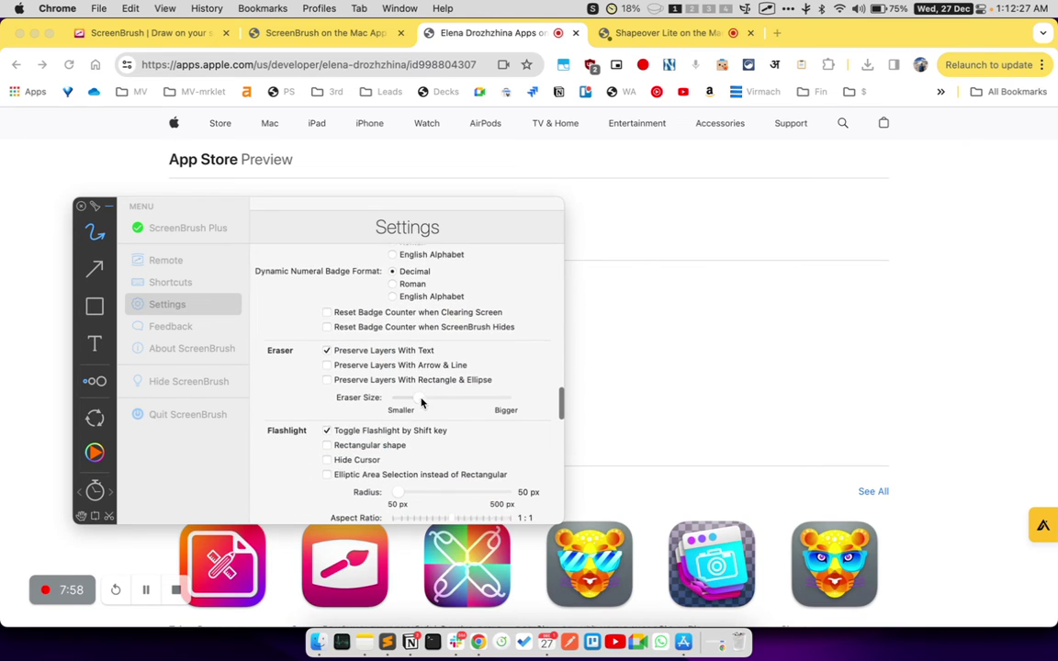
pyautogui.scroll(-1, 421, 401)
pyautogui.scroll(-2, 421, 402)
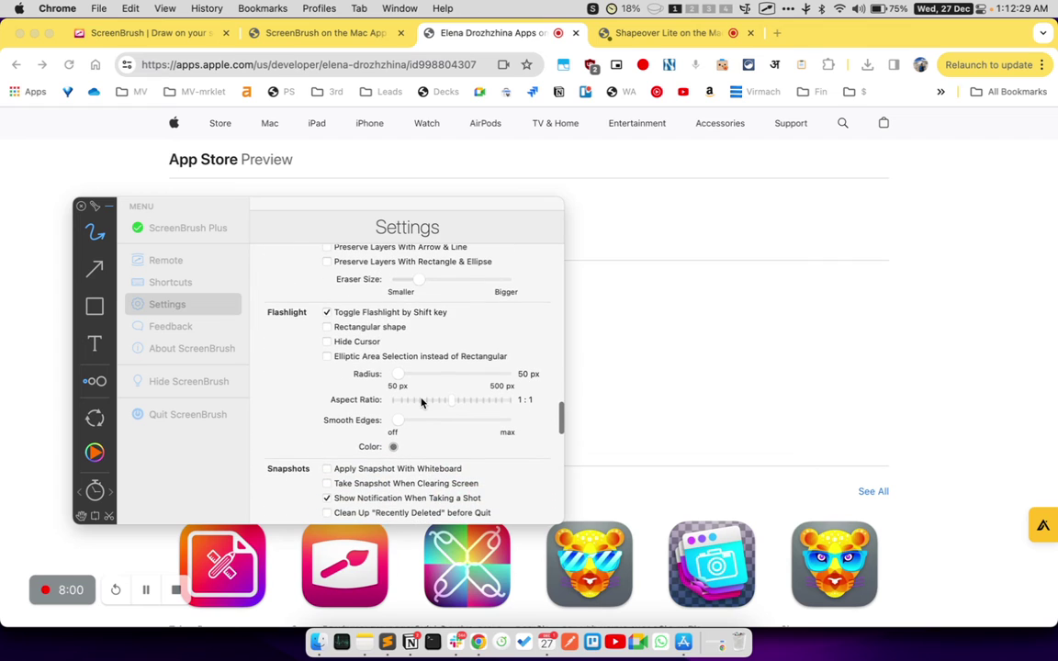
pyautogui.scroll(-3, 422, 401)
pyautogui.scroll(-1, 421, 401)
pyautogui.scroll(-1, 422, 401)
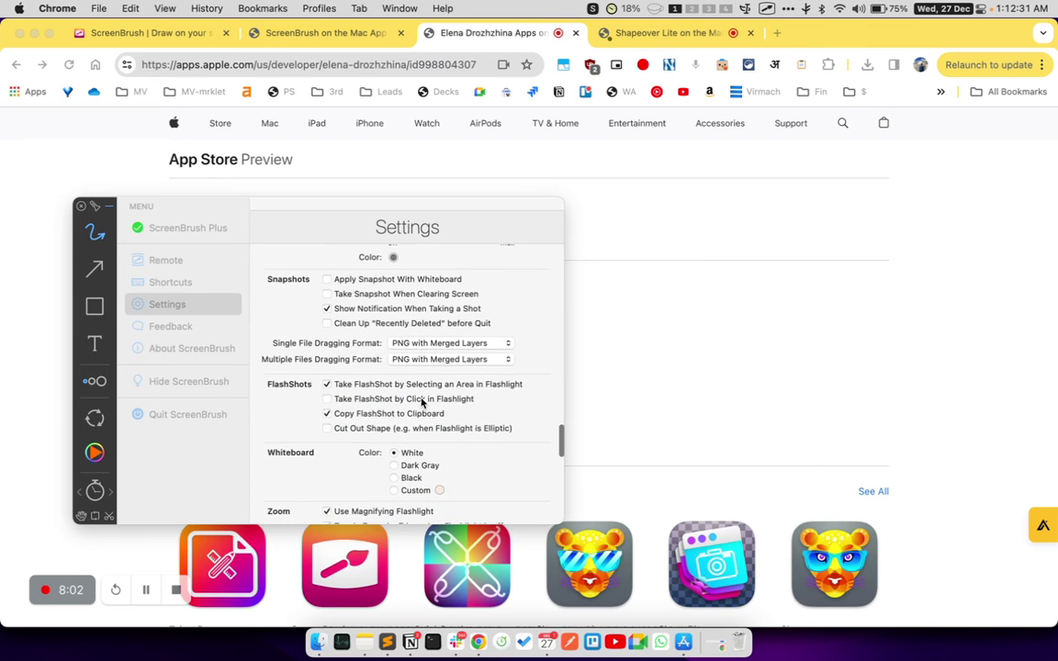
pyautogui.scroll(-1, 422, 401)
pyautogui.scroll(-3, 421, 401)
pyautogui.scroll(-1, 422, 401)
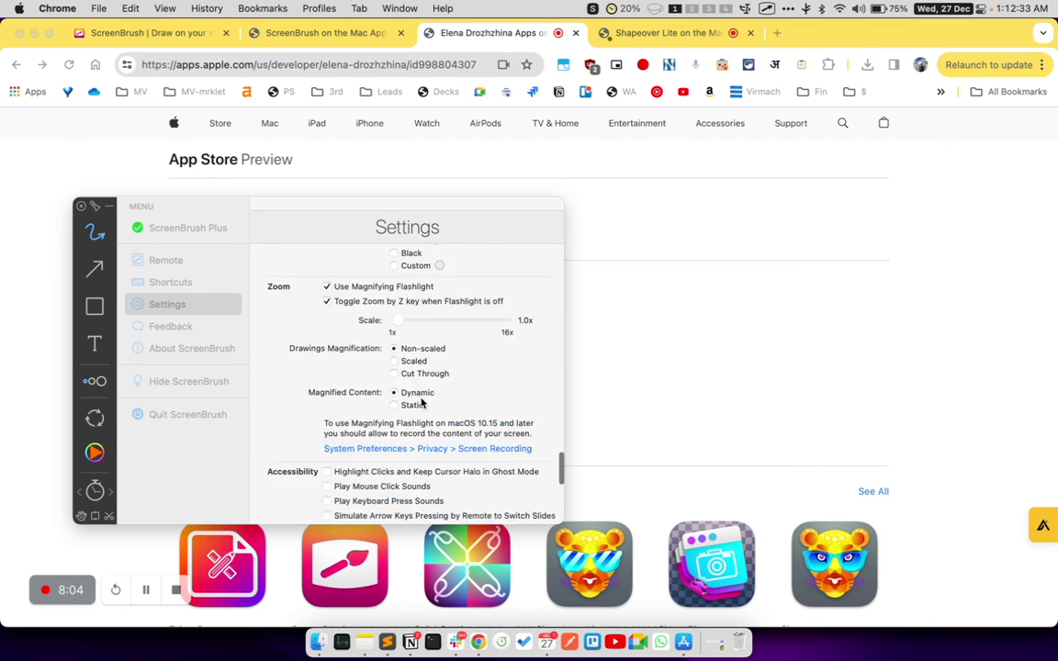
pyautogui.scroll(-2, 421, 401)
pyautogui.scroll(-3, 421, 401)
pyautogui.scroll(-2, 421, 401)
pyautogui.scroll(-2, 421, 401)
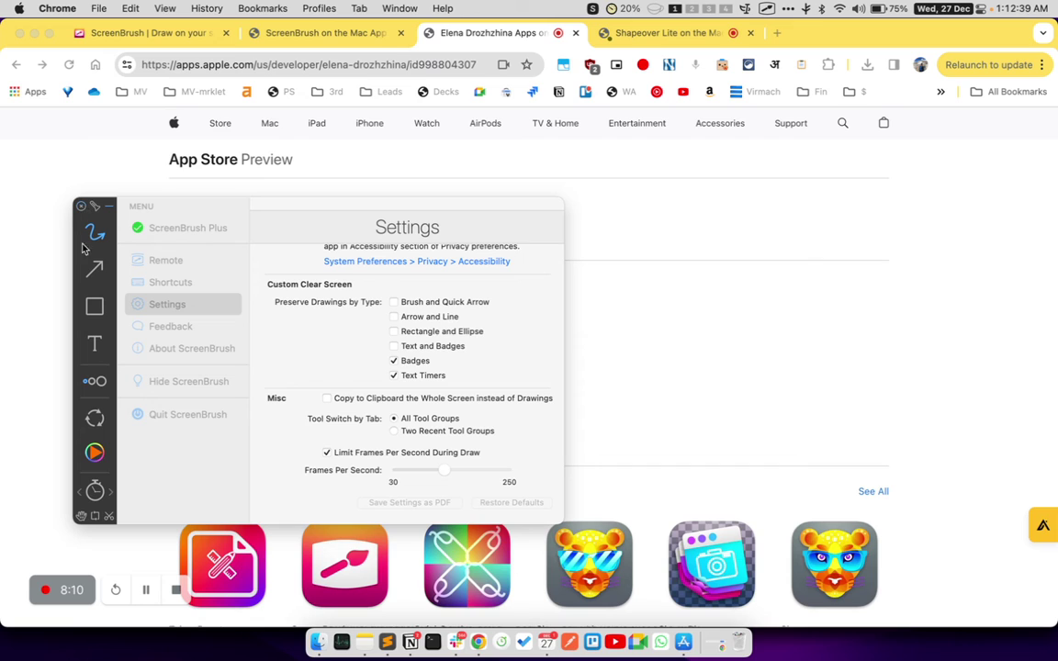
# Step: Switch the drawing colour to green and draw three green rectangles on the page
pyautogui.click(95, 451)
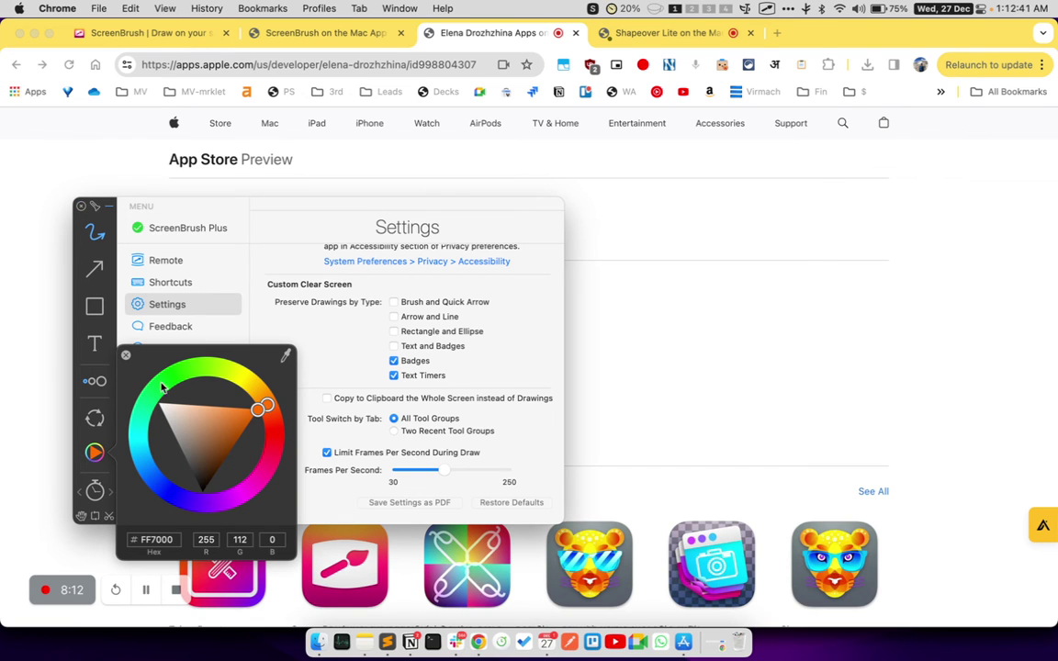
pyautogui.click(164, 388)
pyautogui.click(104, 323)
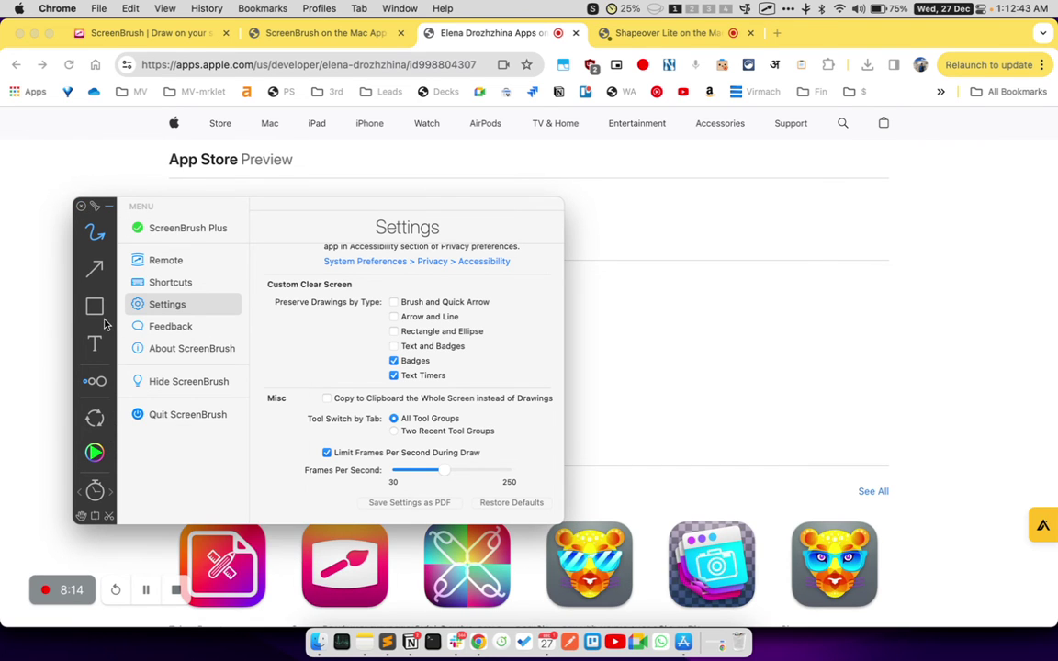
pyautogui.click(109, 207)
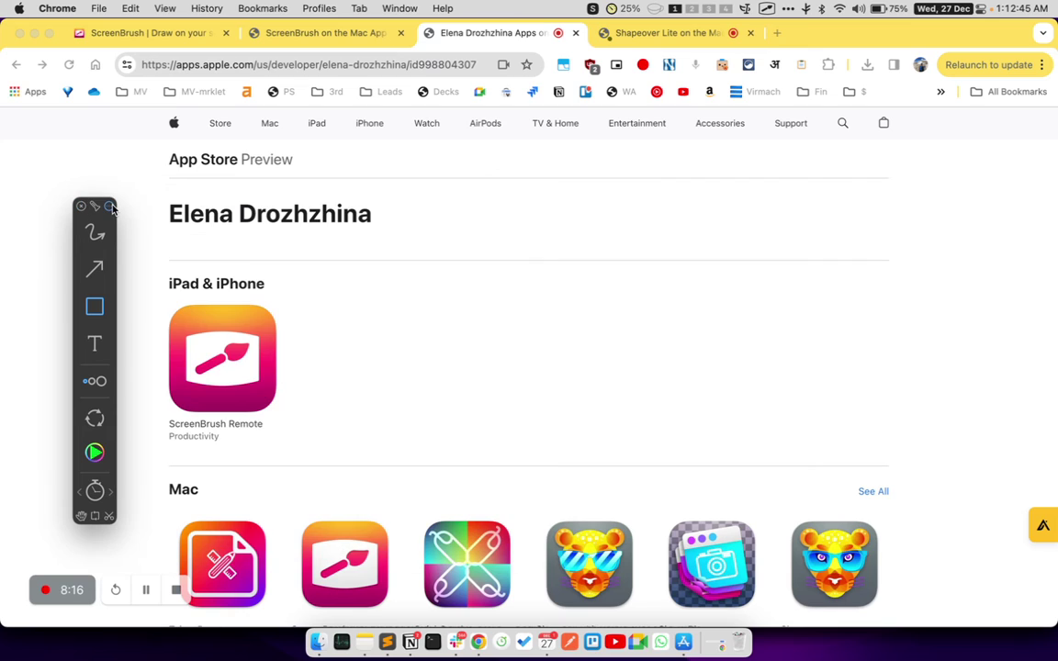
pyautogui.moveTo(309, 263); pyautogui.dragTo(495, 354)
pyautogui.moveTo(359, 307); pyautogui.dragTo(559, 386)
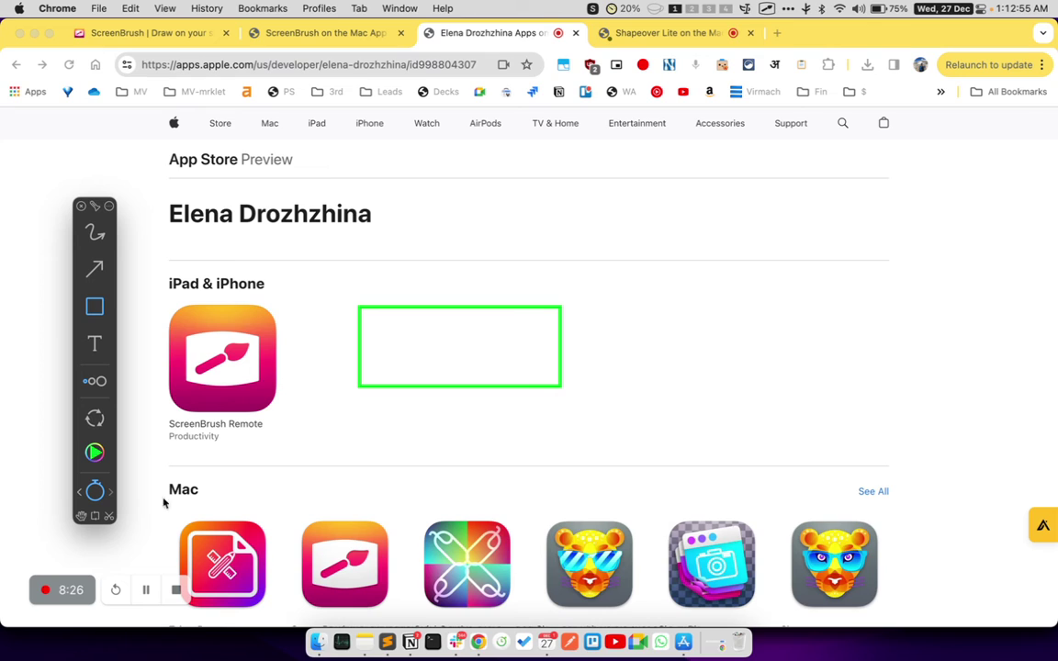
pyautogui.moveTo(94, 490)
pyautogui.moveTo(627, 244); pyautogui.dragTo(700, 393)
# Step: Draw three green arrows, then turn on the fade timer so drawings disappear
pyautogui.click(95, 272)
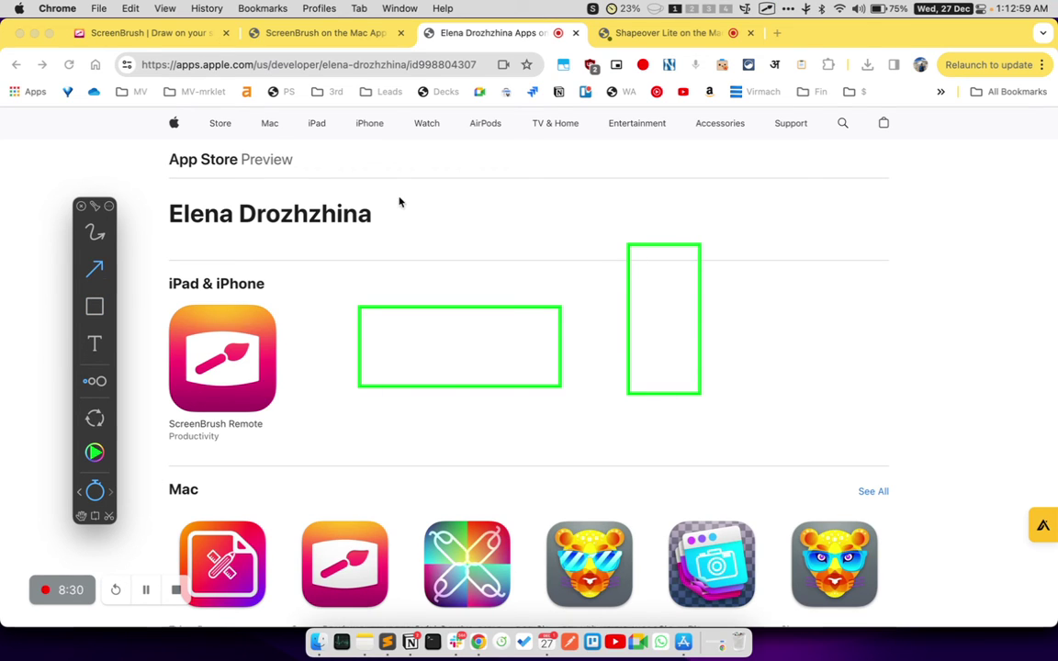
pyautogui.moveTo(386, 186); pyautogui.dragTo(435, 361)
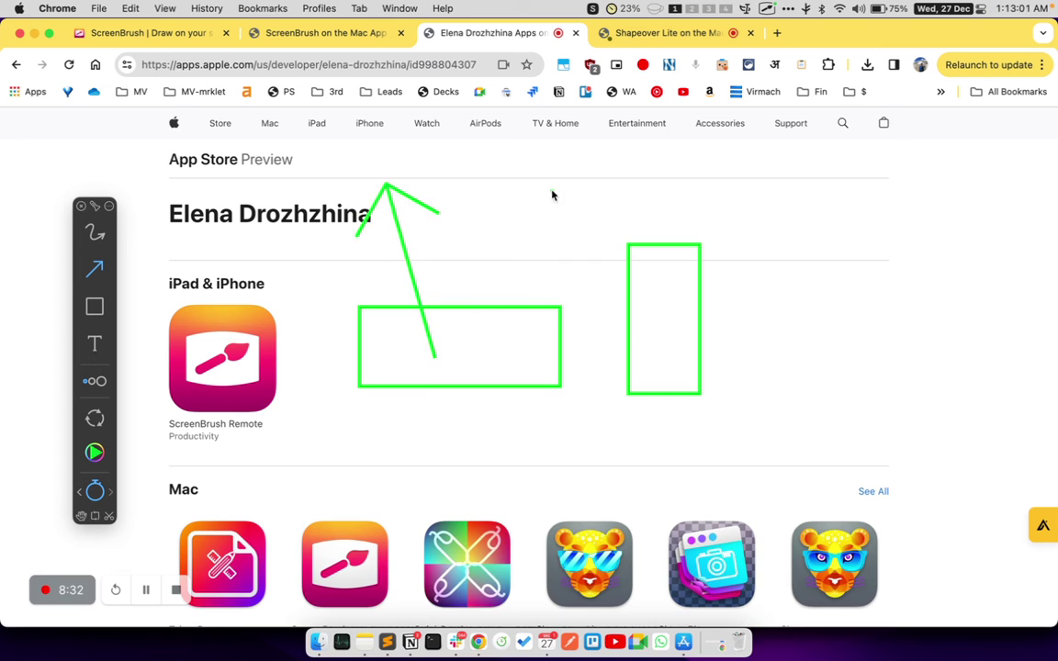
pyautogui.moveTo(570, 191); pyautogui.dragTo(568, 390)
pyautogui.moveTo(422, 505); pyautogui.dragTo(657, 406)
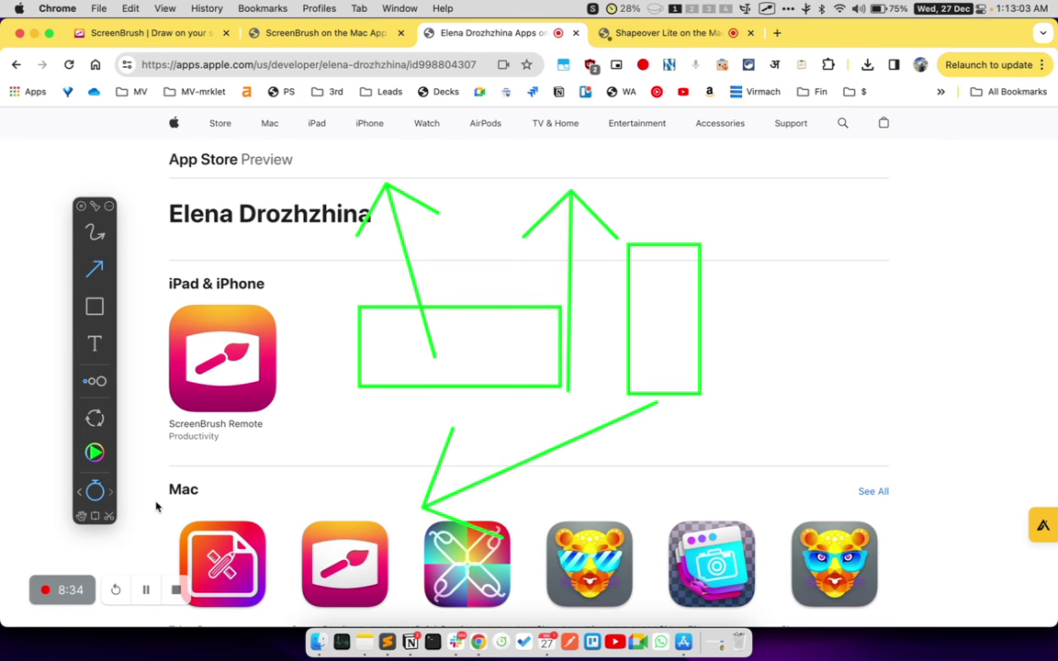
pyautogui.click(94, 491)
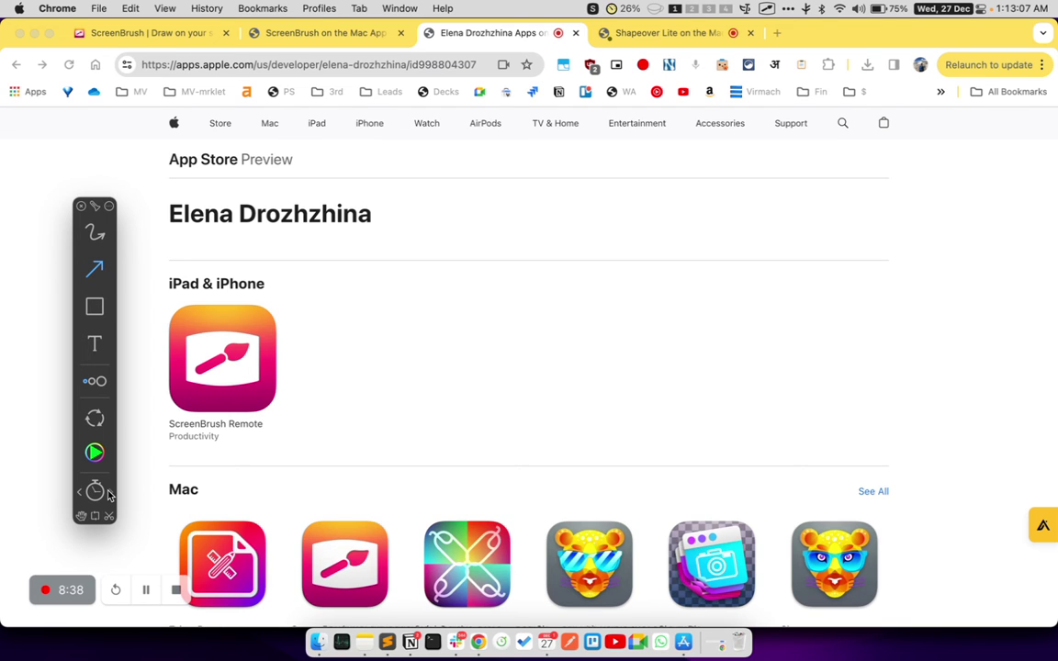
# Step: Restore the faded drawings, then reach the Remote page via the ScreenBrush Plus panel
pyautogui.click(94, 516)
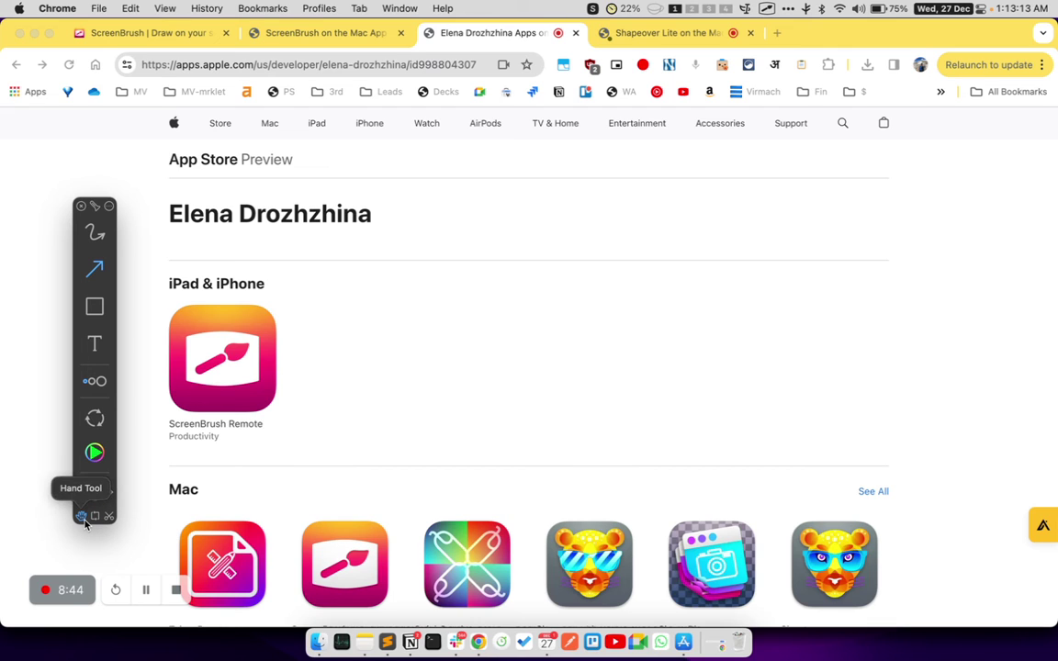
pyautogui.click(109, 210)
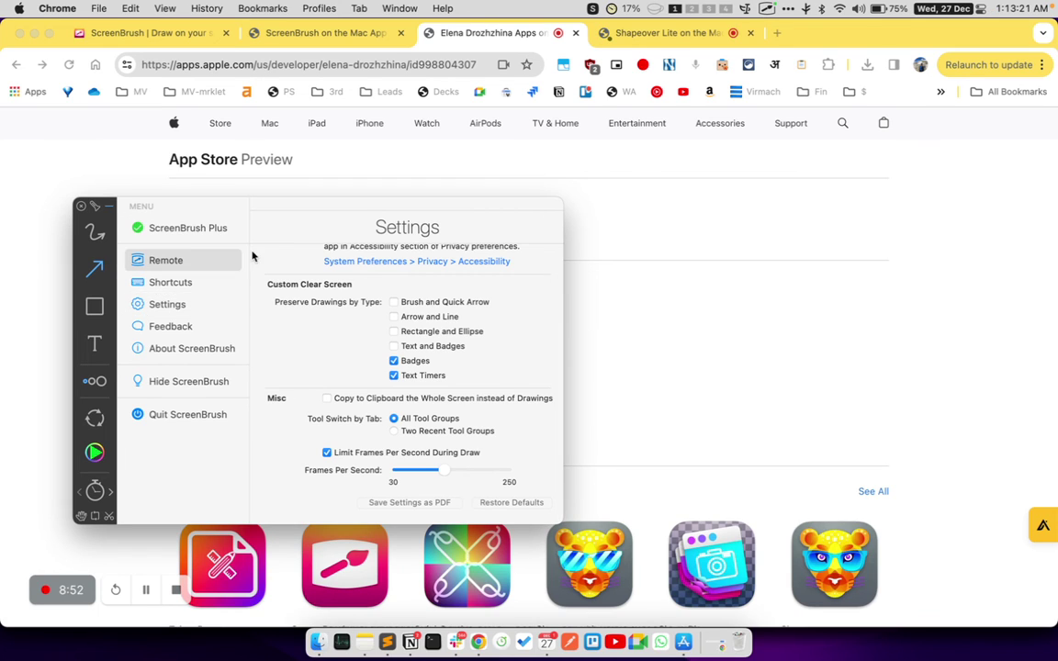
pyautogui.click(222, 231)
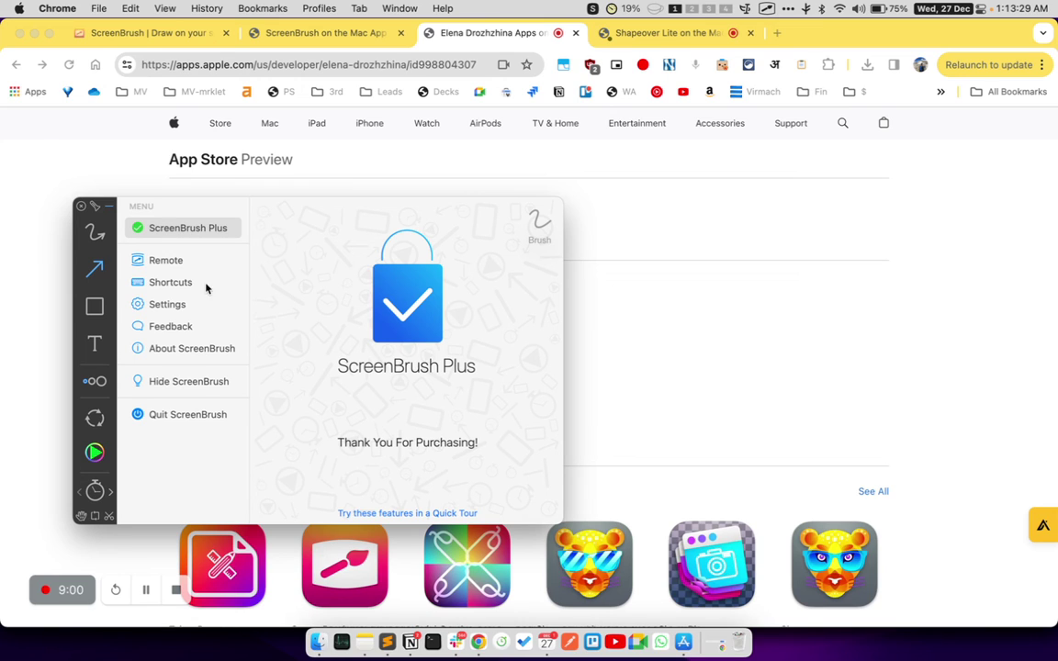
pyautogui.click(172, 260)
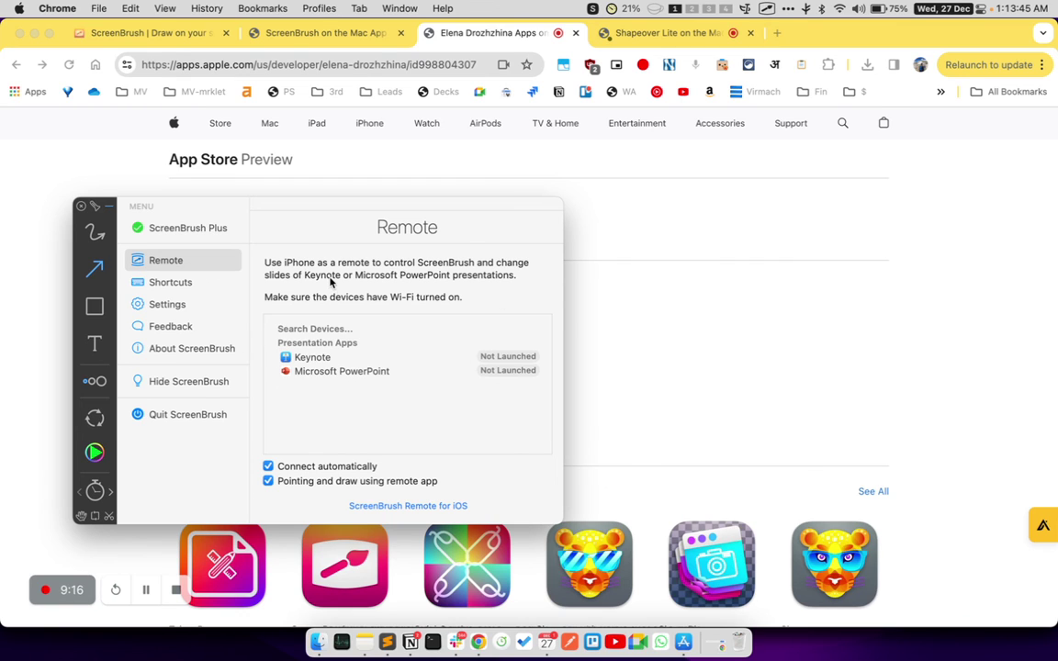
# Step: Scroll through the keyboard Shortcuts list and back up, then close the ScreenBrush panel
pyautogui.click(183, 280)
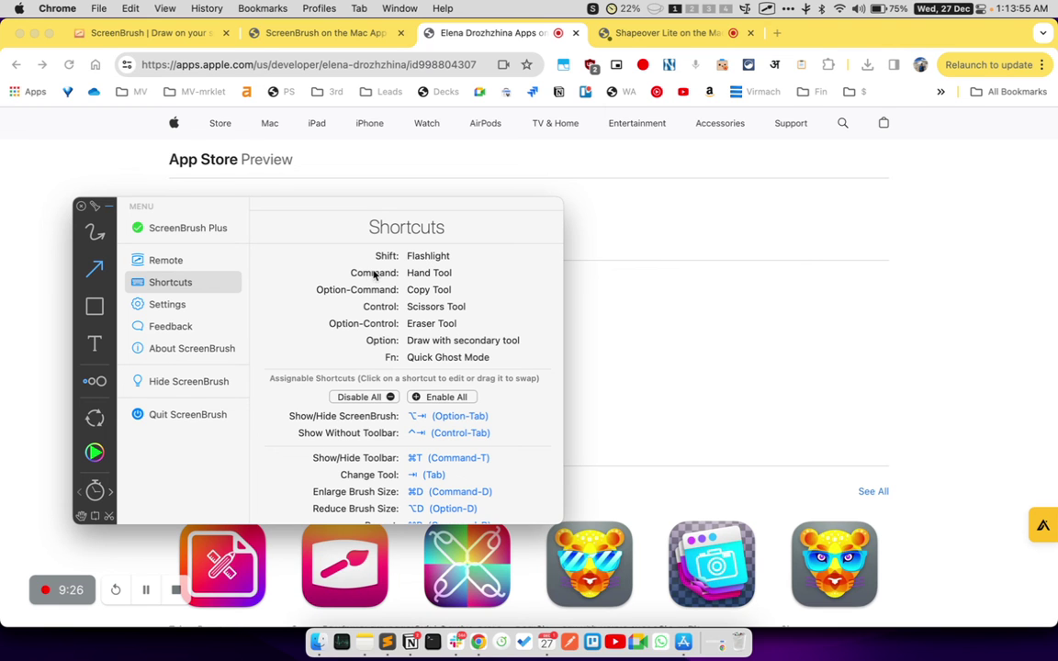
pyautogui.scroll(-5, 422, 373)
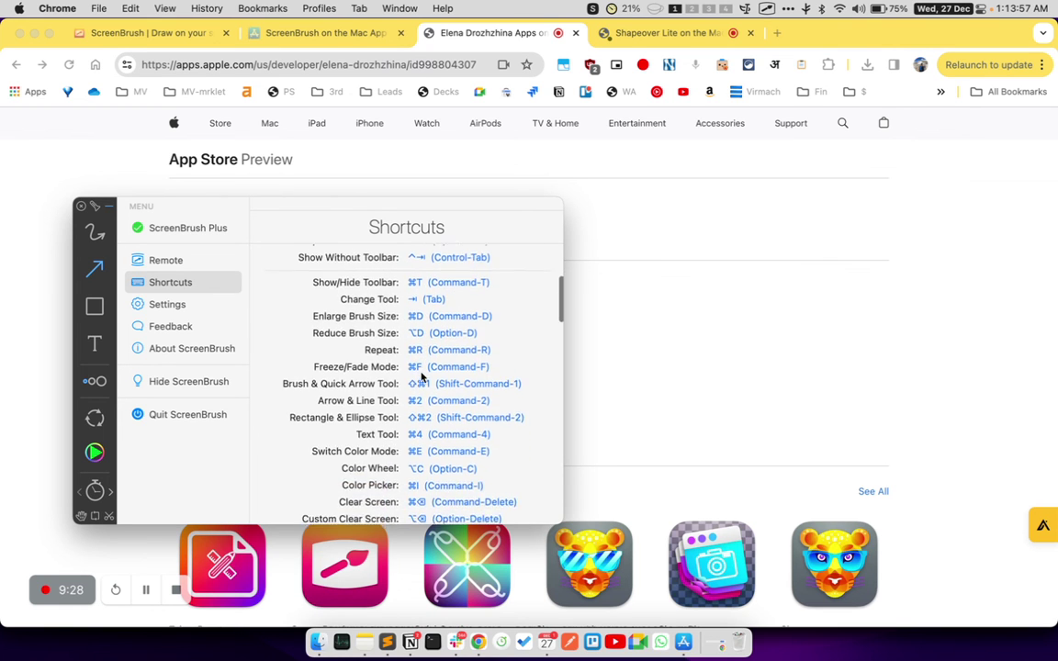
pyautogui.scroll(-10, 421, 376)
pyautogui.scroll(-2, 421, 376)
pyautogui.scroll(2, 422, 377)
pyautogui.scroll(10, 422, 377)
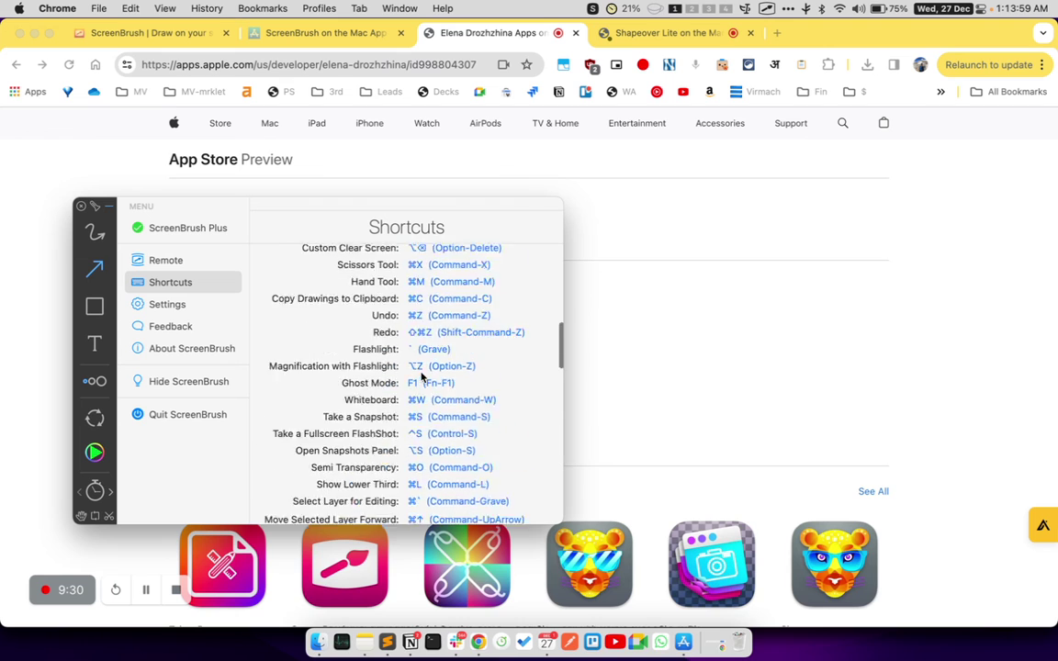
pyautogui.scroll(3, 421, 377)
pyautogui.scroll(3, 421, 376)
pyautogui.scroll(5, 421, 377)
pyautogui.scroll(3, 421, 374)
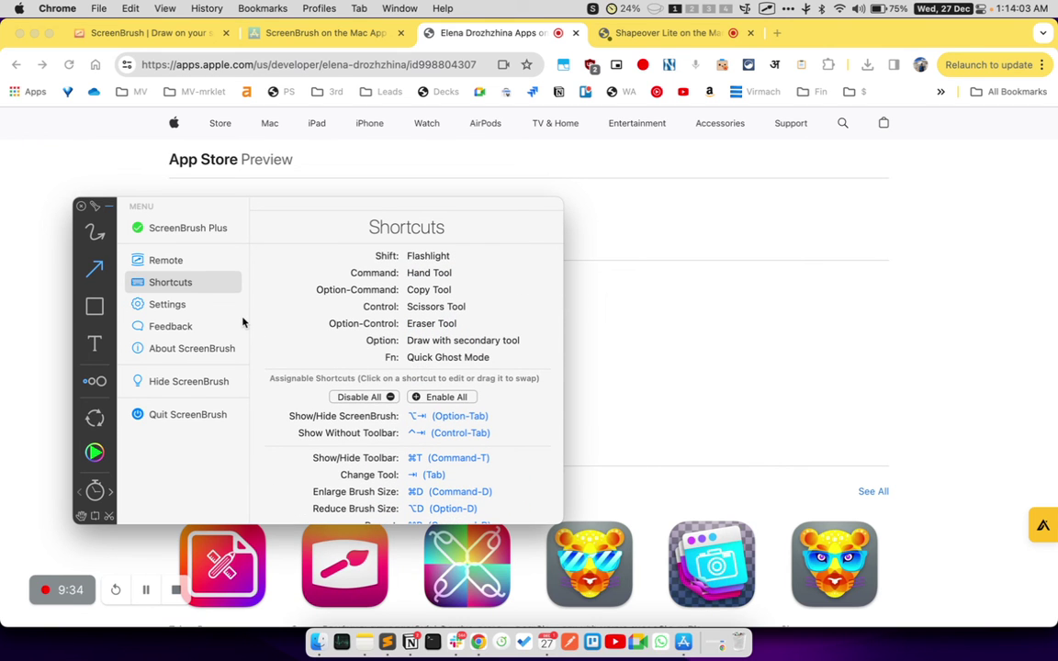
pyautogui.click(82, 205)
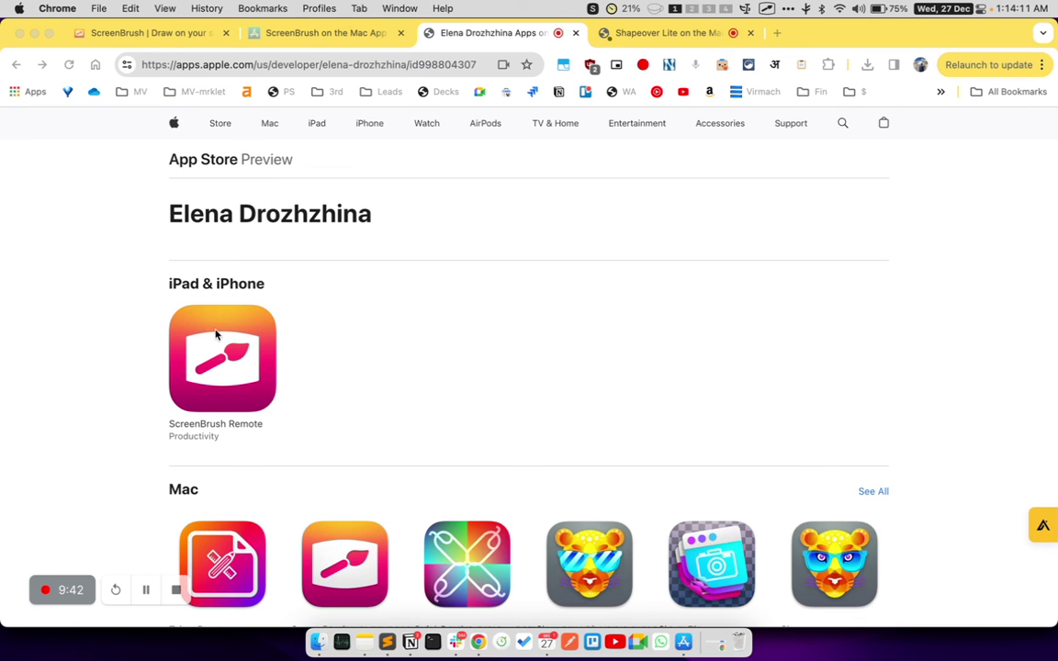
# Step: Open the ScreenBrush Remote app page and select its title text
pyautogui.click(211, 381)
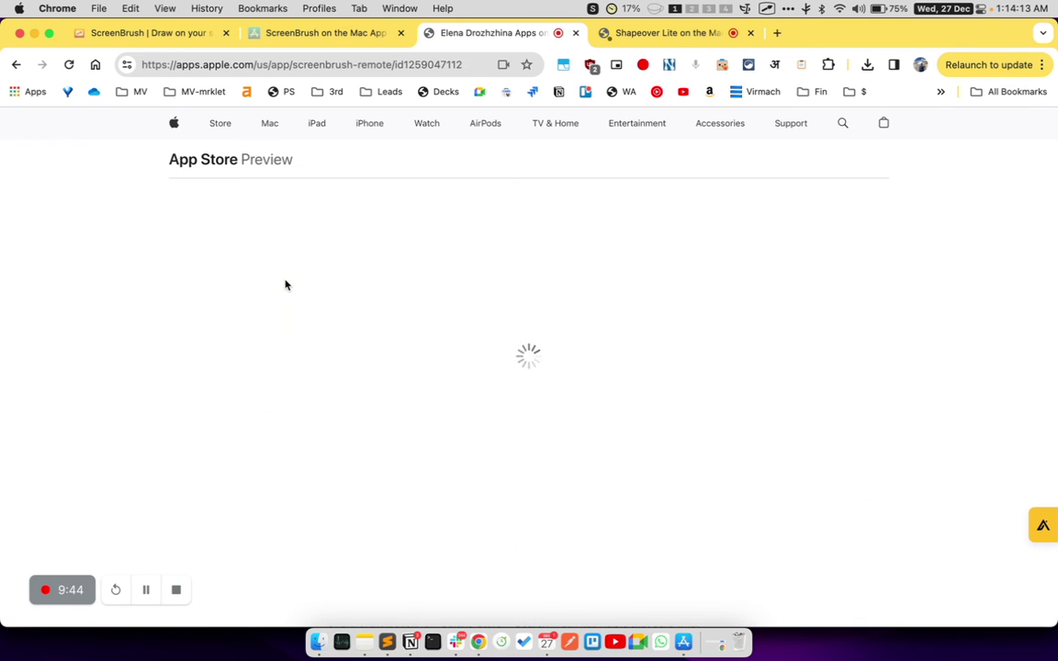
pyautogui.tripleClick(400, 242)
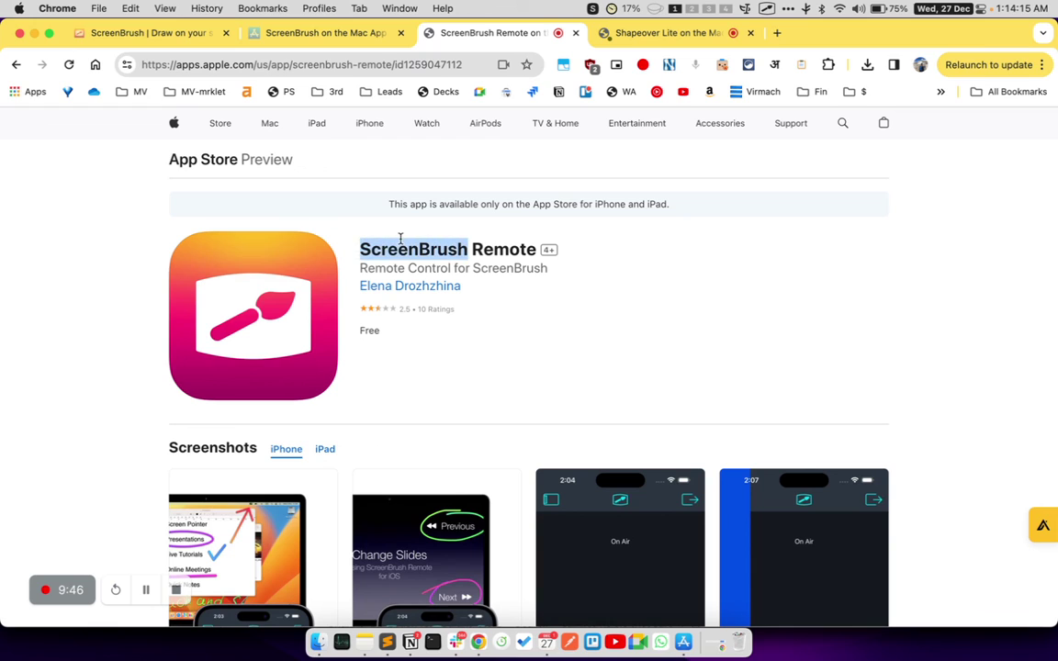
pyautogui.click(401, 240)
pyautogui.doubleClick(400, 239)
pyautogui.click(401, 239)
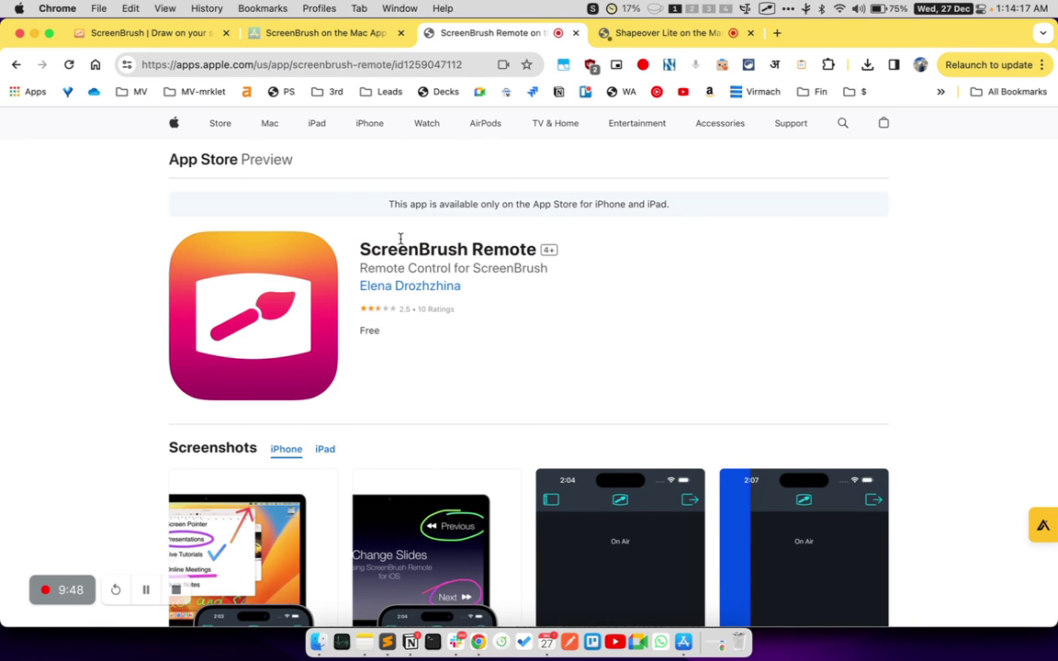